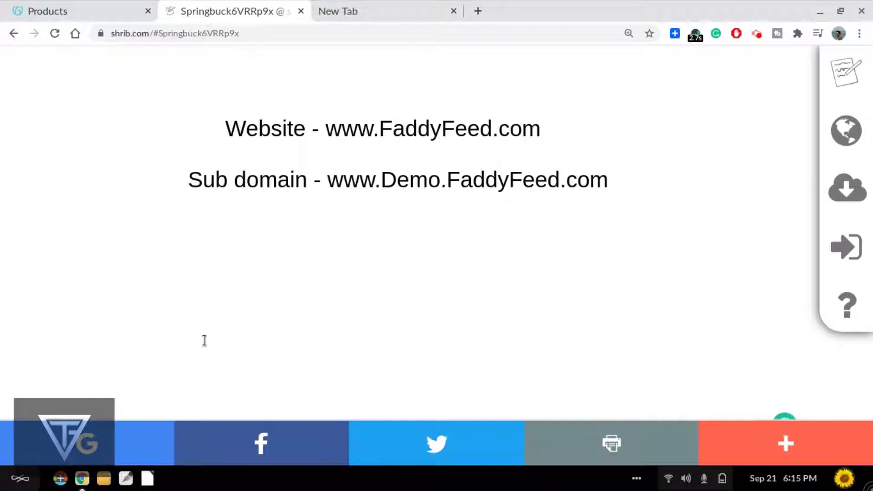
click(327, 129)
drag(326, 129, 483, 126)
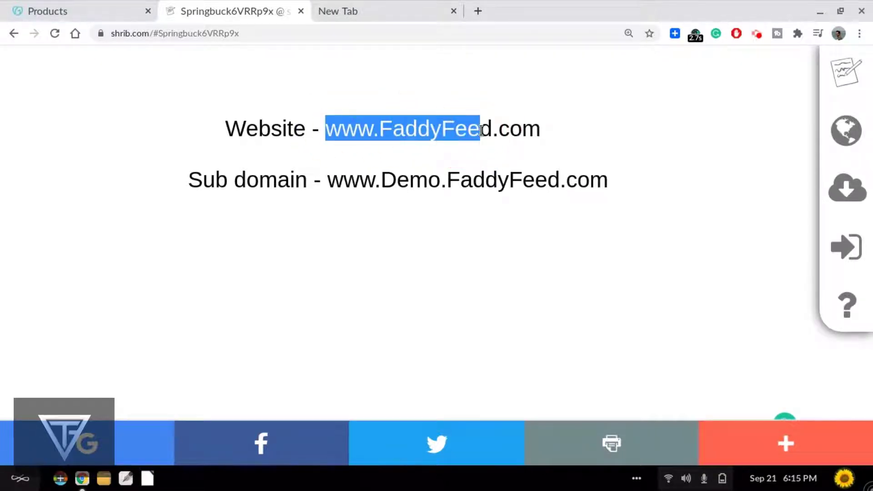
drag(541, 128, 329, 132)
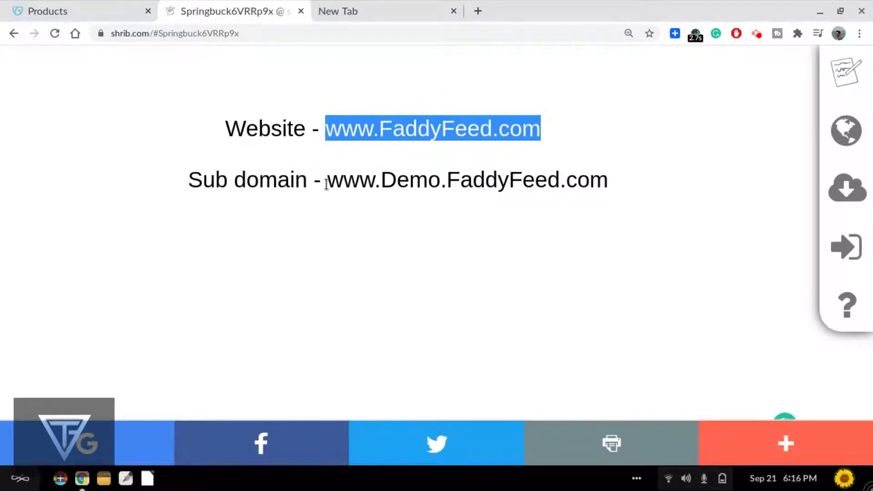
drag(331, 182, 511, 182)
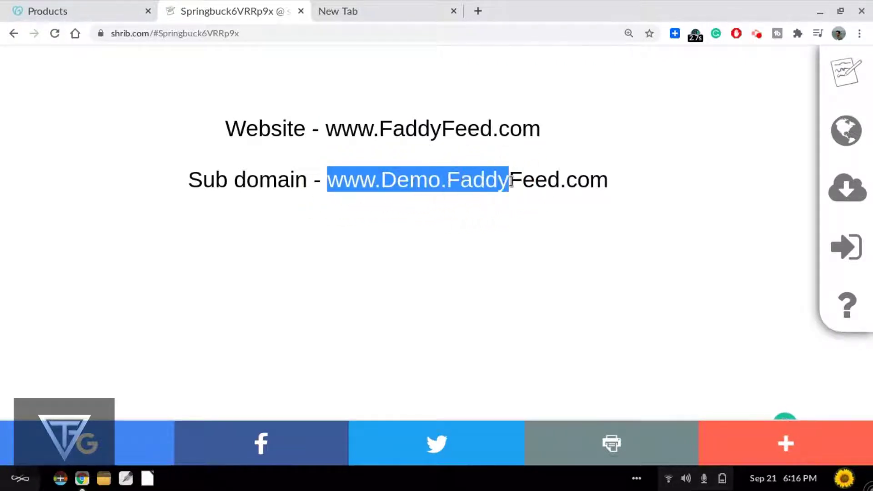
click(616, 181)
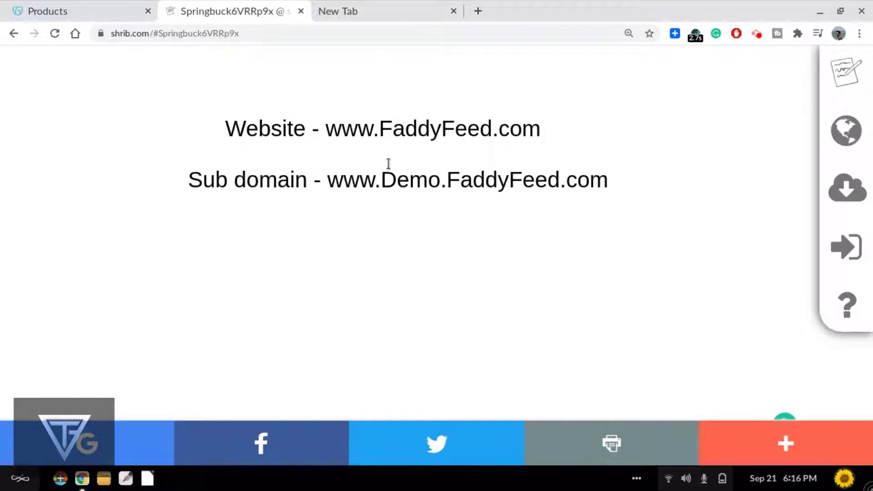
drag(331, 182, 569, 181)
key(shift+Right)
key(shift+Right)
key(shift+Right)
key(ctrl+c)
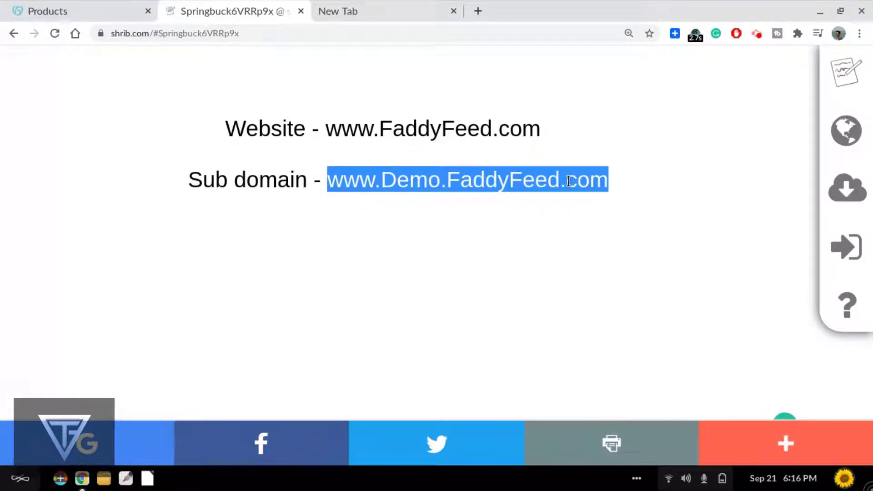
click(441, 6)
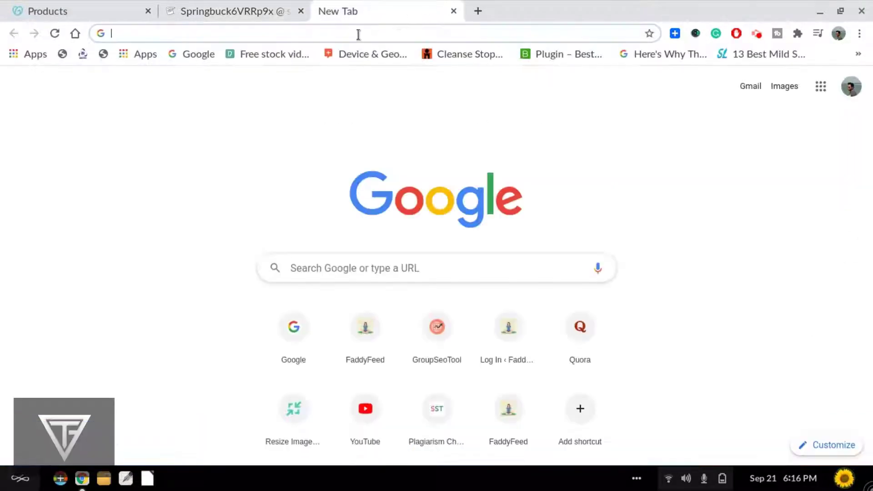
click(358, 34)
key(ctrl+v)
key(Return)
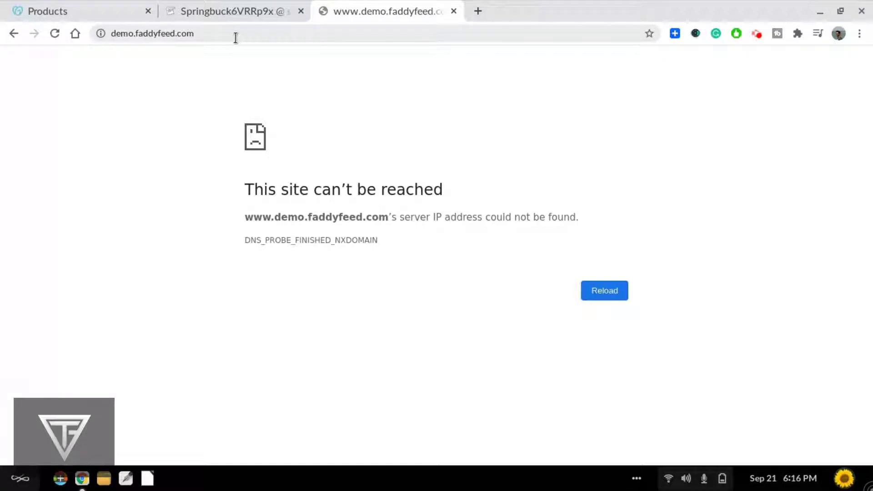
Create the subdomain demo under faddyfeed.com in cPanel, with public_html/demo.faddyfeed.com as its document root.
click(250, 10)
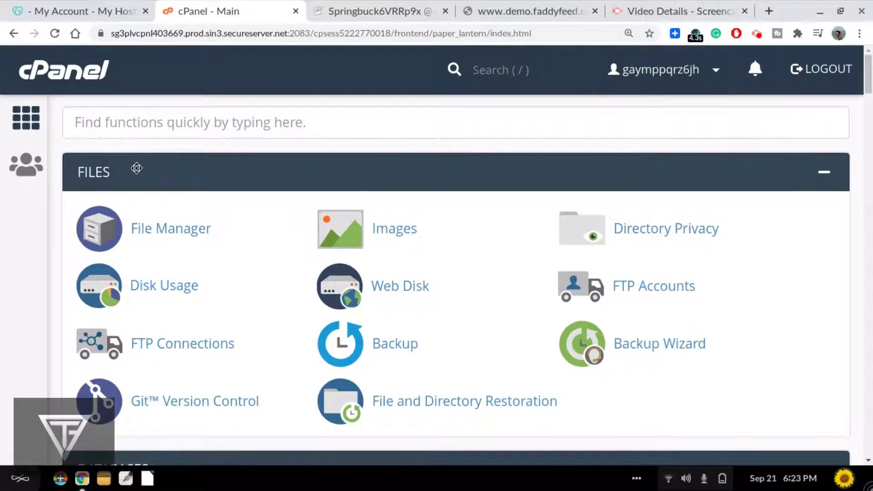
drag(869, 81, 869, 128)
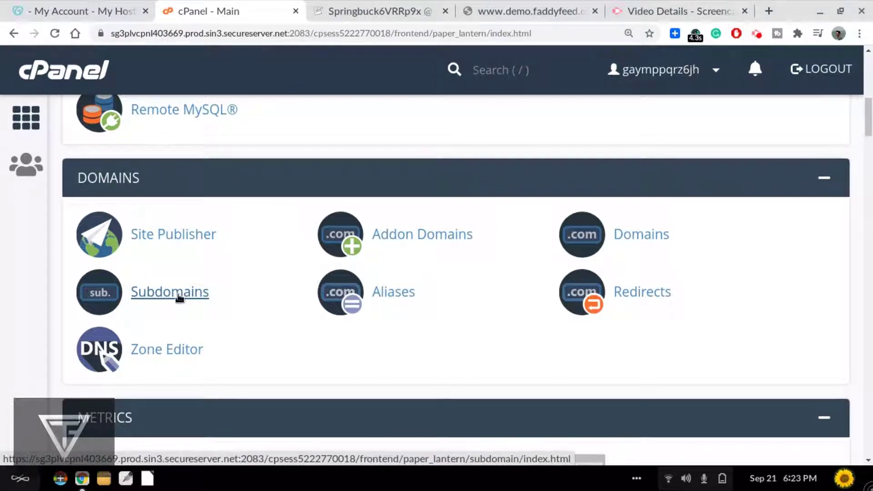
click(178, 298)
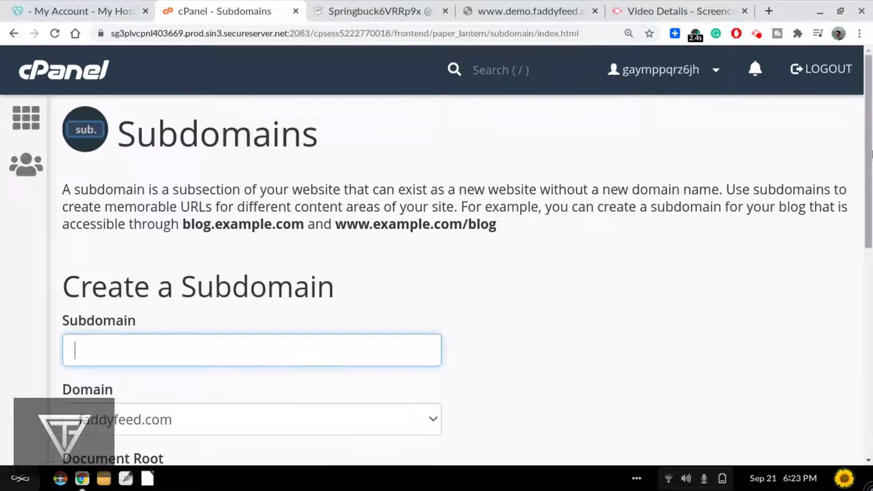
drag(870, 151, 867, 203)
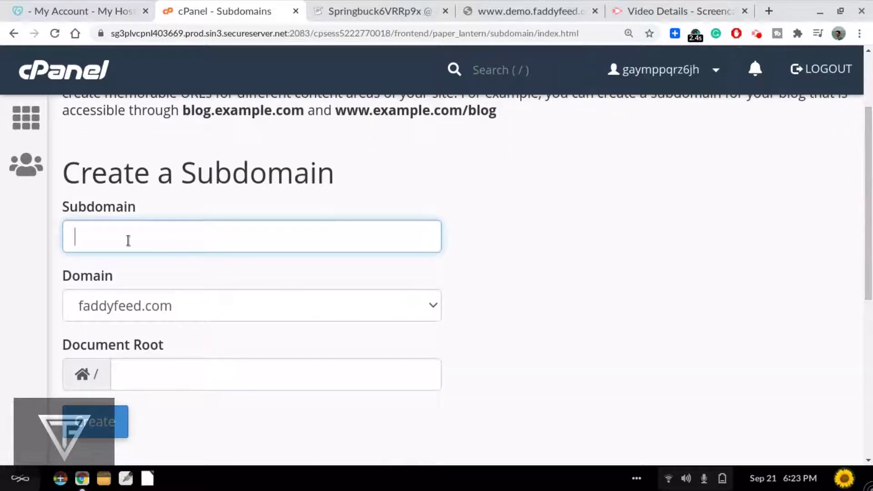
text(demo)
click(179, 414)
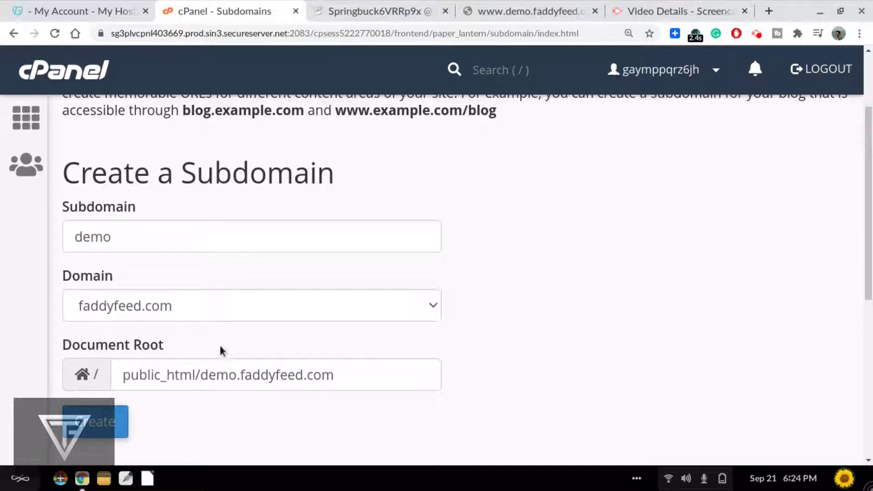
drag(863, 250, 871, 272)
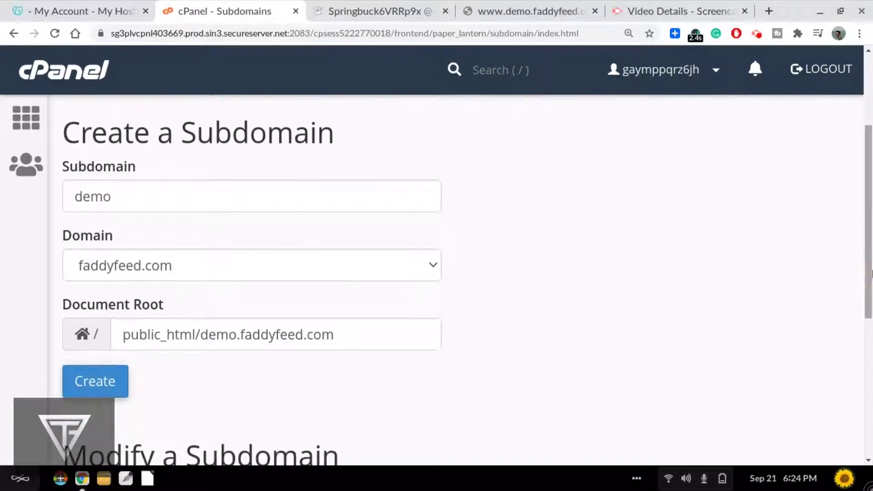
click(95, 380)
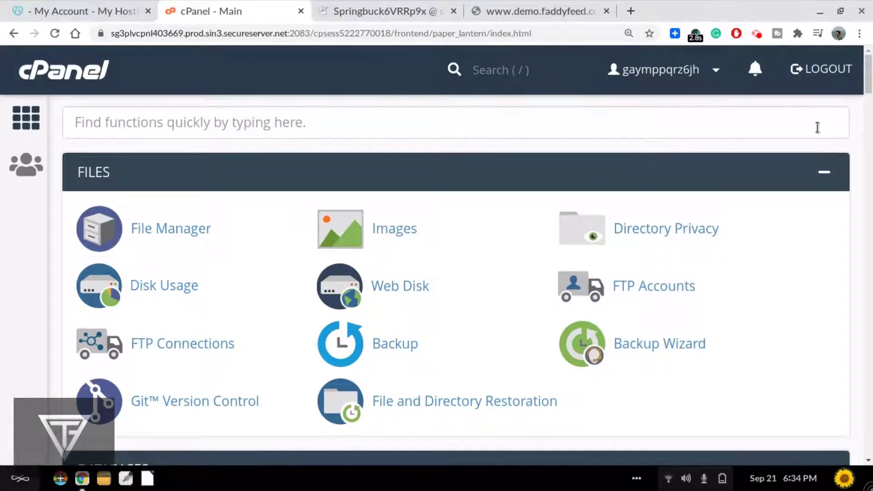
Create a new MySQL database named DemoFF in cPanel.
drag(872, 73, 872, 99)
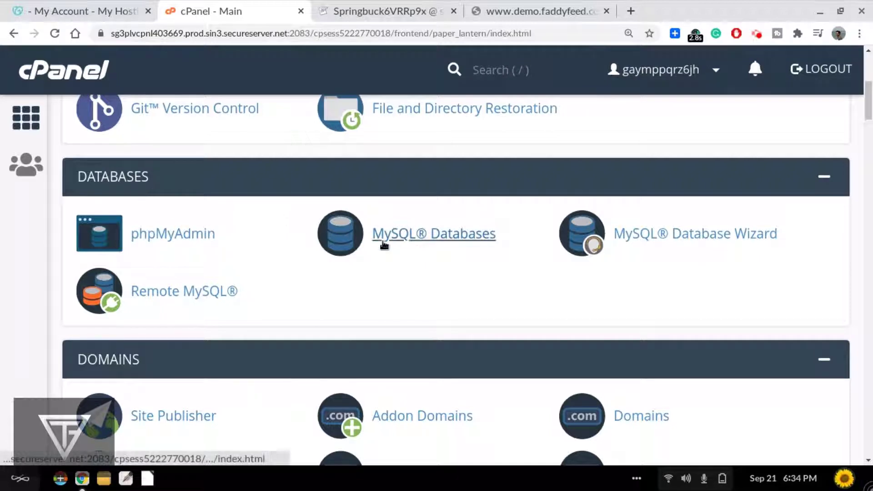
click(446, 241)
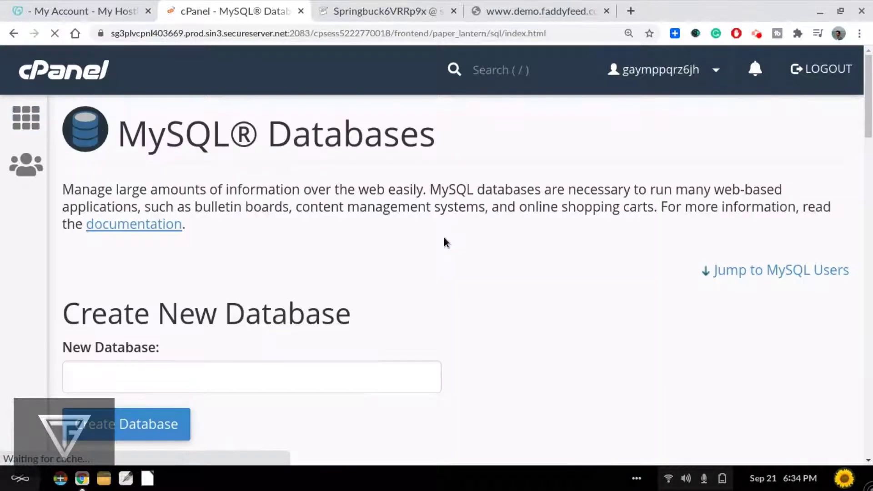
drag(869, 112, 870, 136)
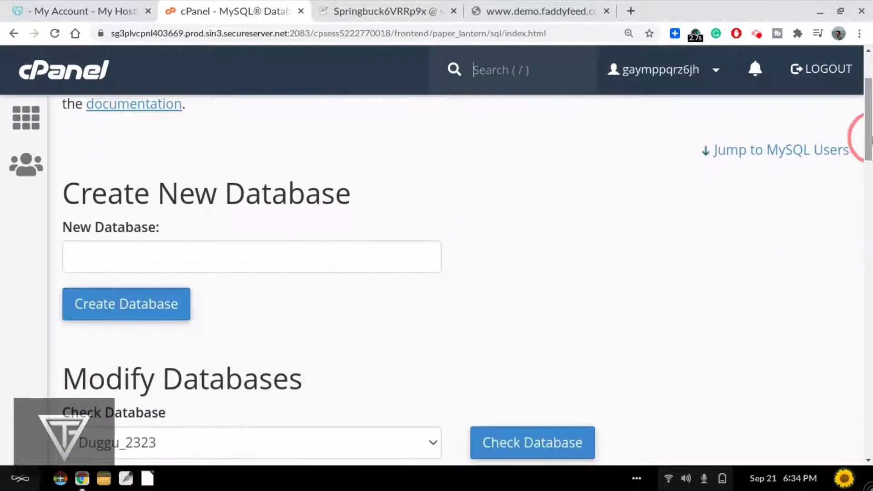
click(116, 248)
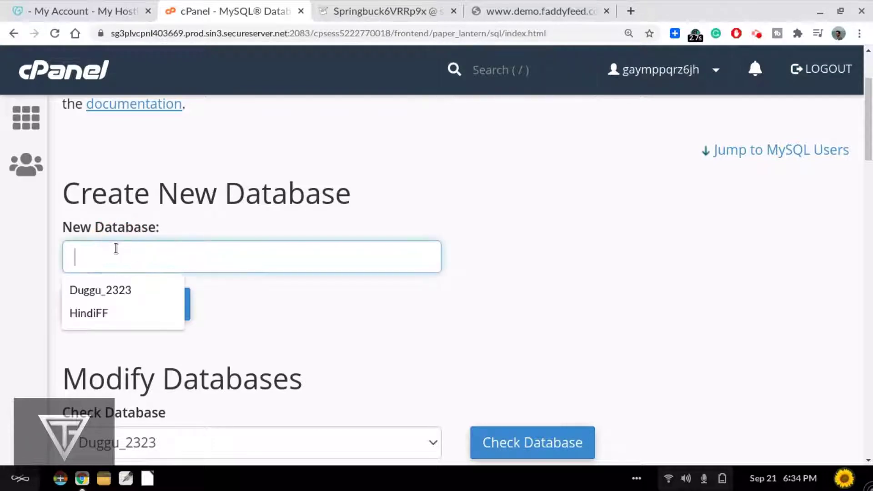
text(M)
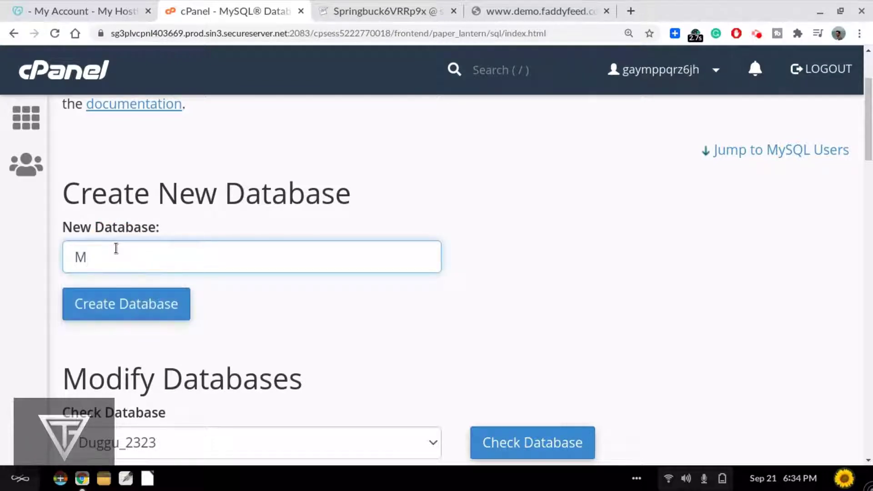
key(BackSpace)
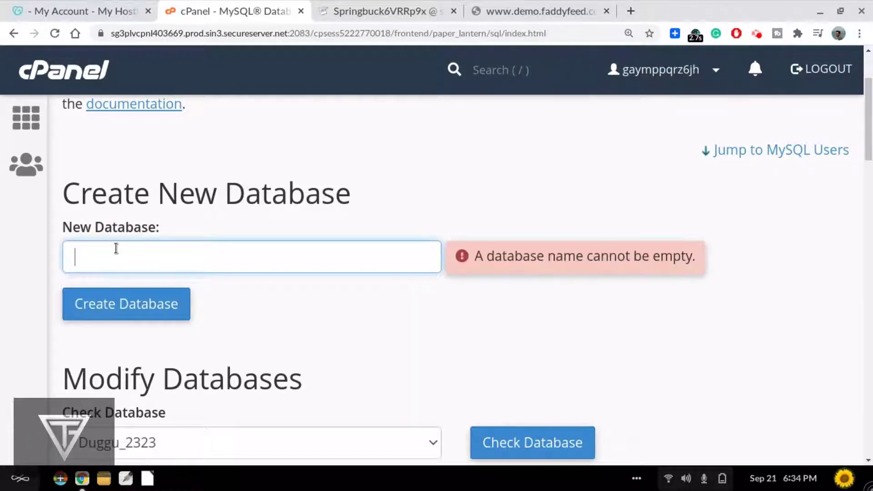
text(Demo)
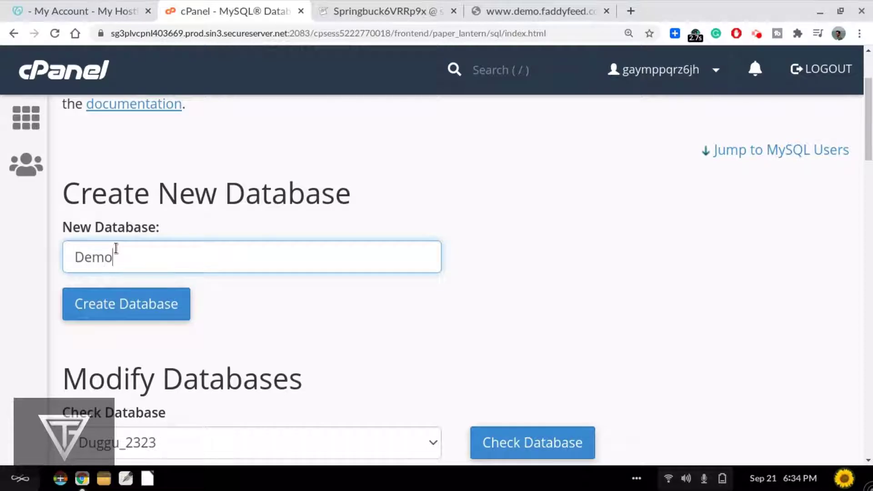
text(FF)
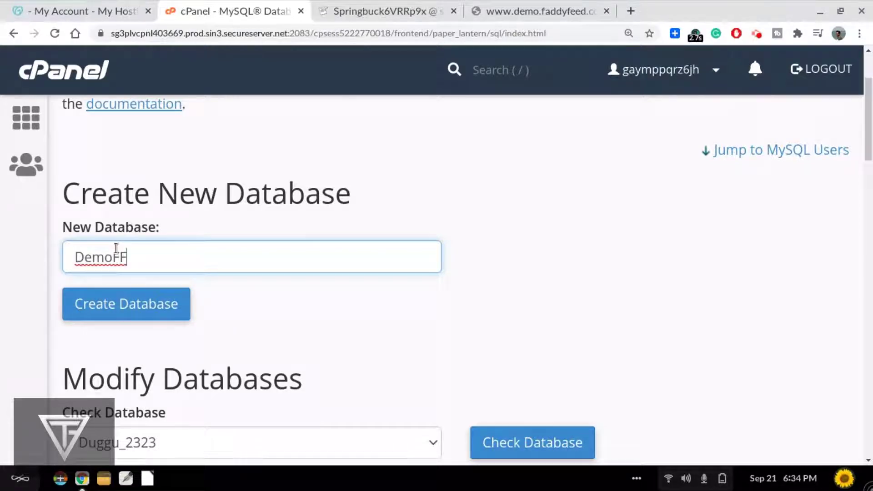
click(116, 308)
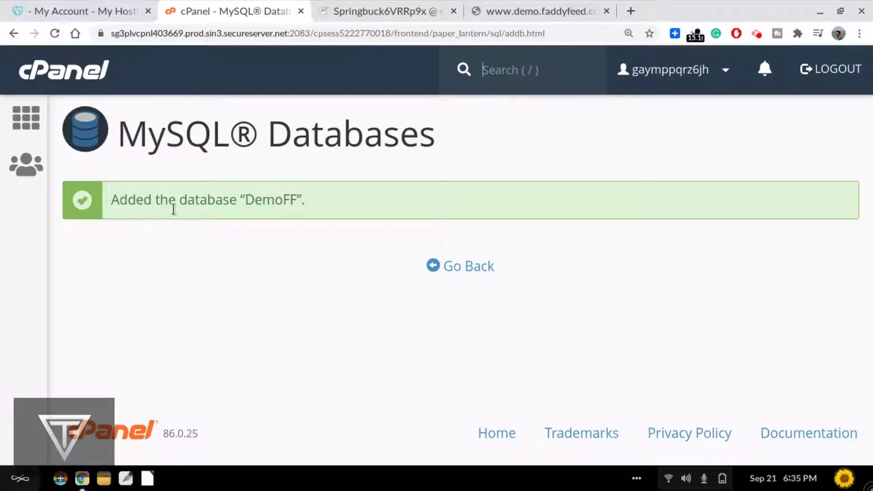
Copy the new database's name, DemoFF, into the DB Name line of the untitled text editor document.
click(250, 198)
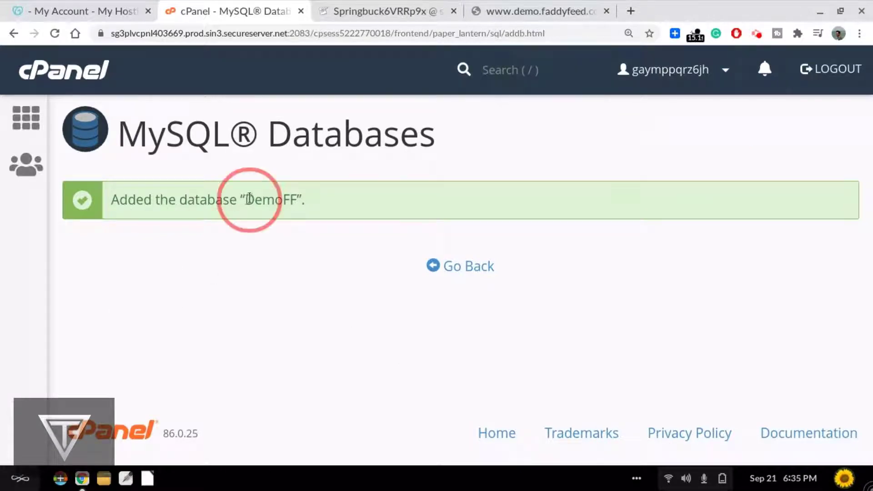
drag(250, 198, 294, 196)
key(ctrl+c)
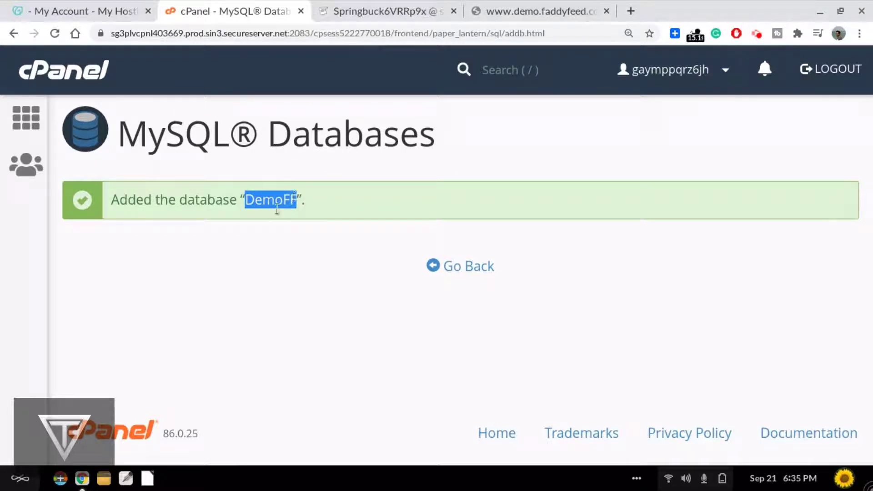
click(126, 480)
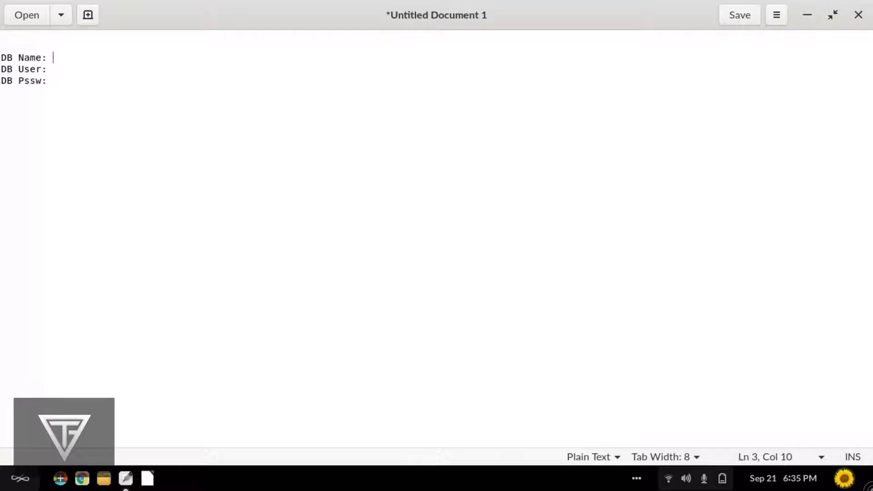
key(ctrl+v)
click(808, 15)
Return to the MySQL databases page and enter Demo as the username for a new database user.
click(472, 265)
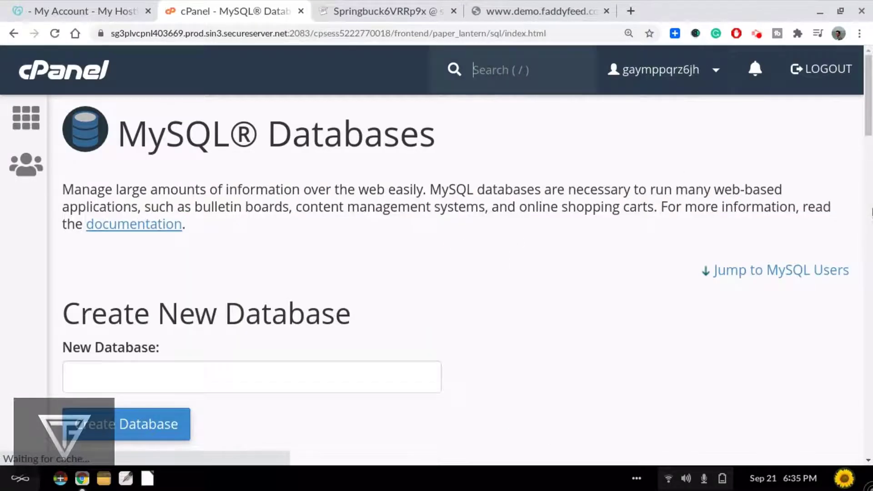
click(872, 209)
drag(872, 209, 872, 265)
click(134, 203)
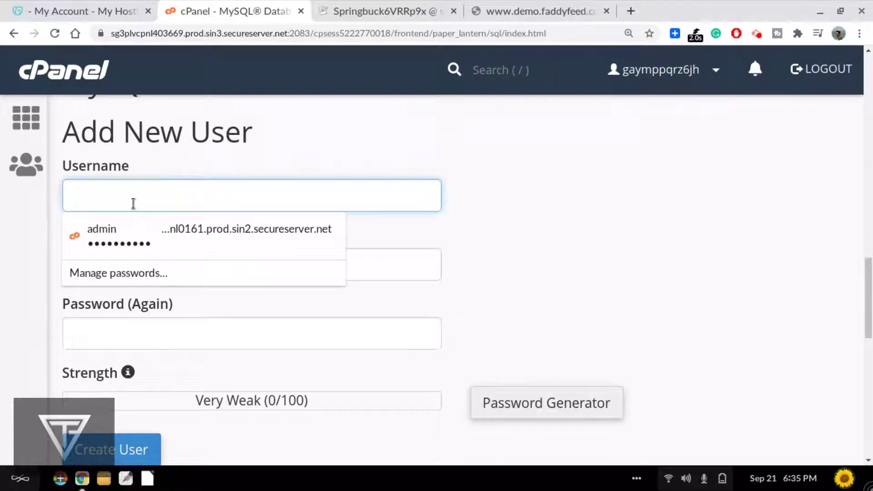
text(Demo)
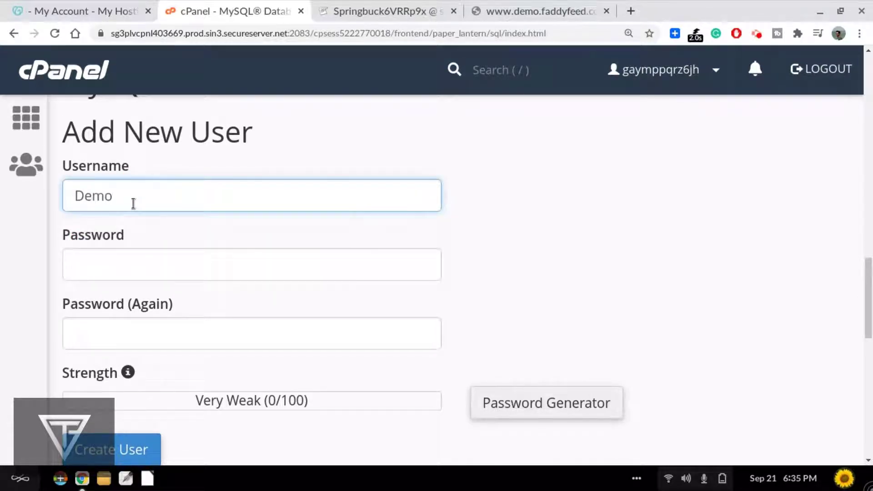
key(Tab)
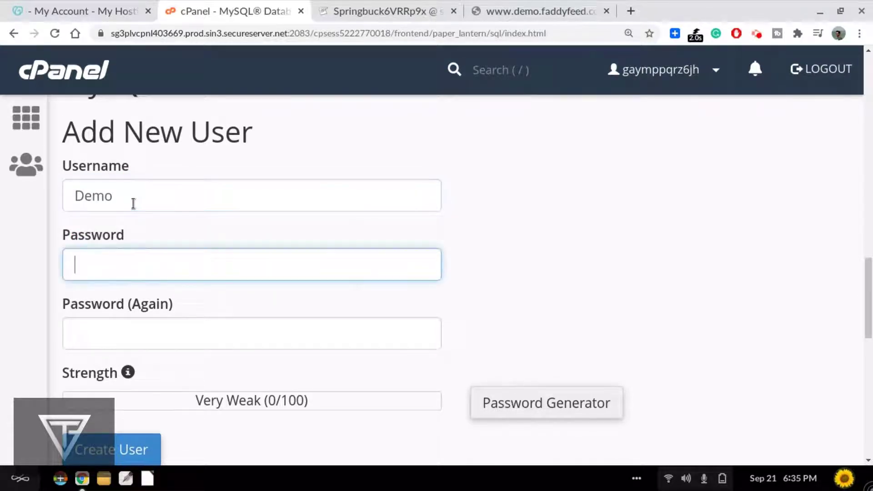
Generate and copy a password for the new database user, and apply it to both password fields.
click(534, 404)
click(396, 194)
key(ctrl+c)
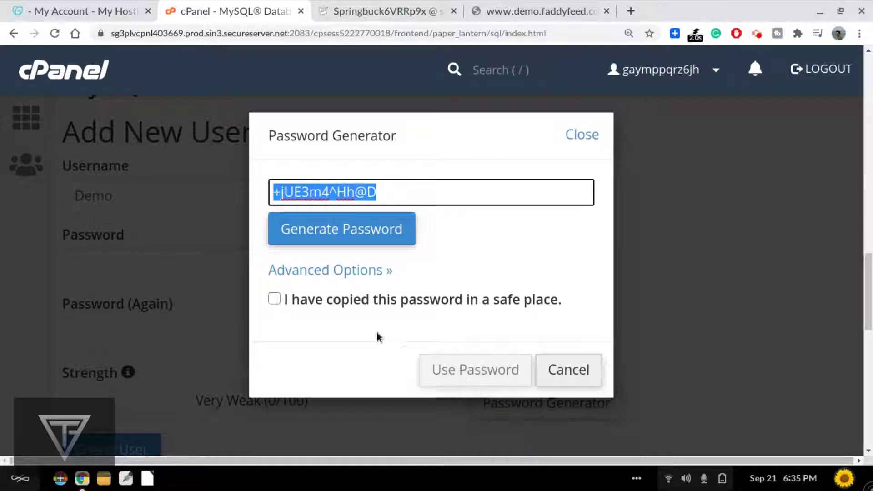
click(275, 299)
click(455, 367)
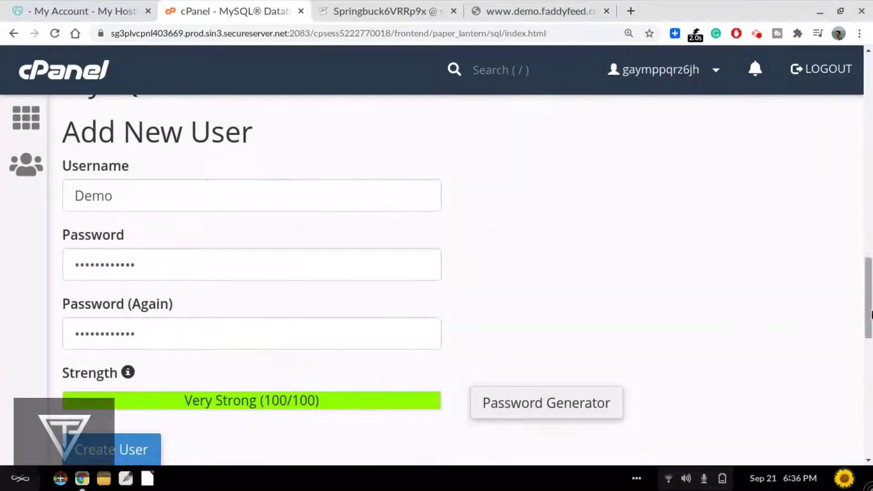
click(868, 312)
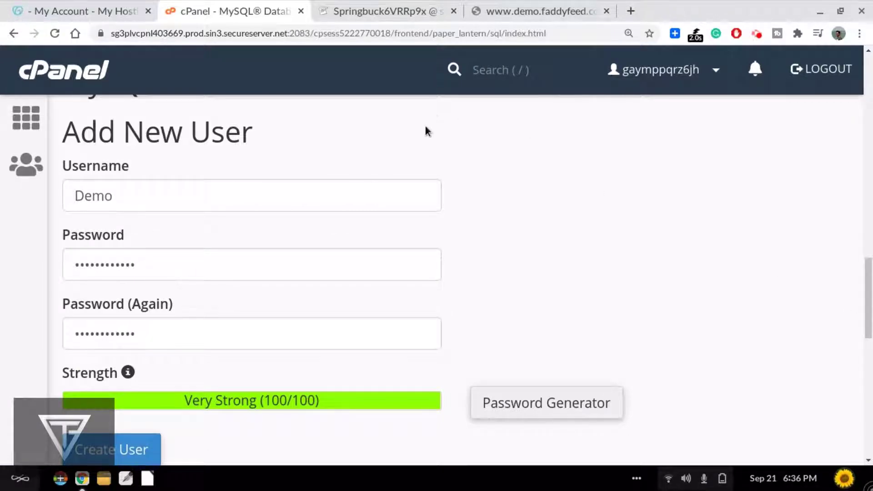
Record the username Demo and the copied database password on the DB User and DB Pssw lines of the text editor notes.
click(125, 479)
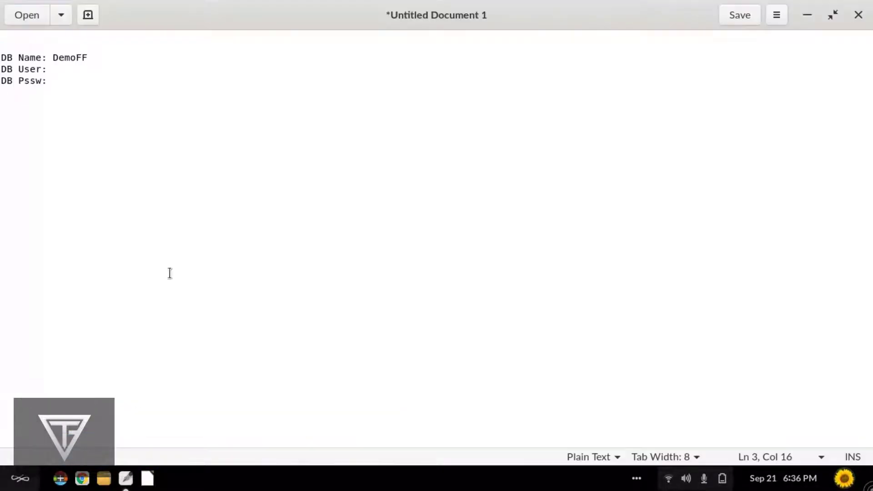
click(54, 69)
text(Demo)
click(54, 82)
key(ctrl+v)
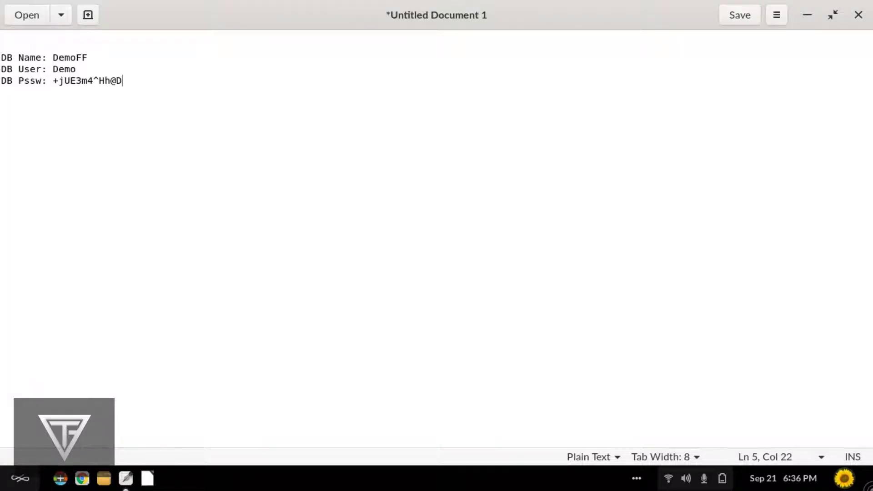
Switch to the browser, try to create the MySQL user Demo, and go back to the MySQL databases page.
click(806, 17)
scroll(870, 276, down, 2)
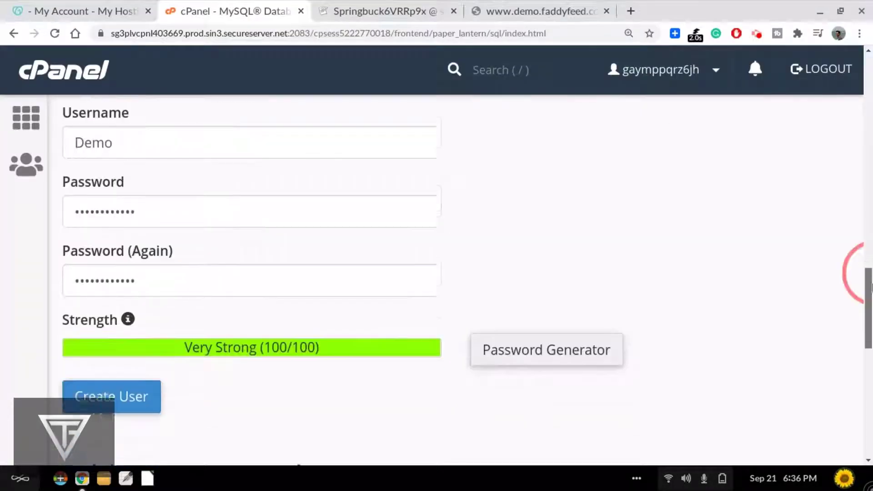
click(94, 393)
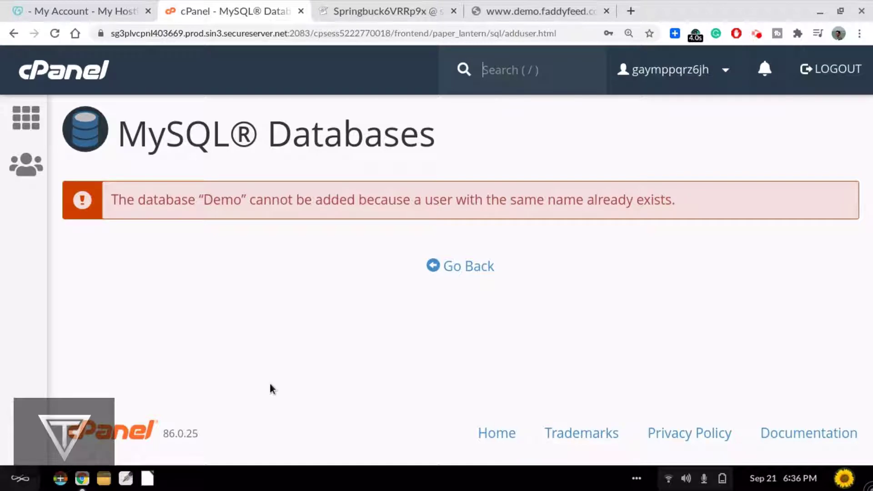
click(464, 266)
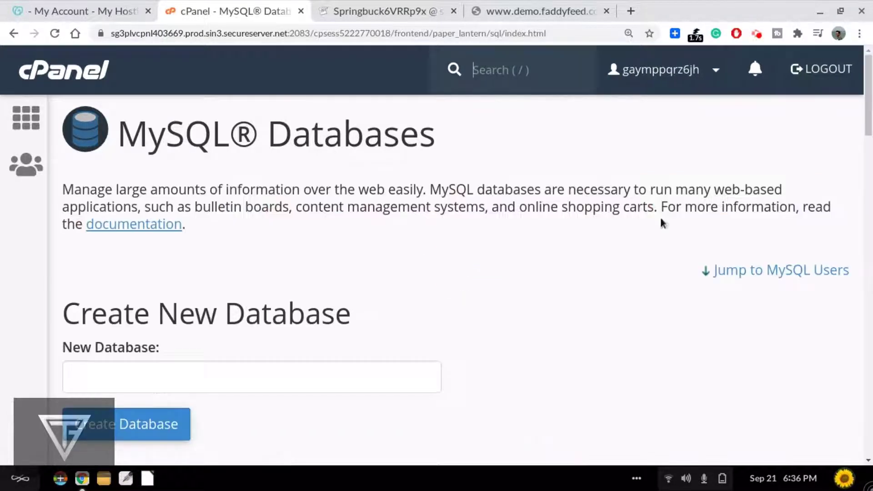
Enter DemoFaddyFeed as the username for the new MySQL user and copy that username.
drag(869, 100, 868, 123)
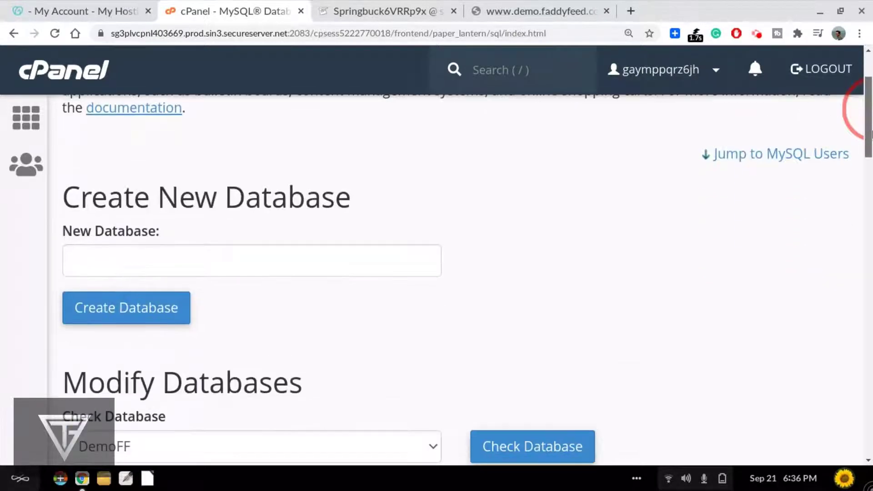
click(116, 265)
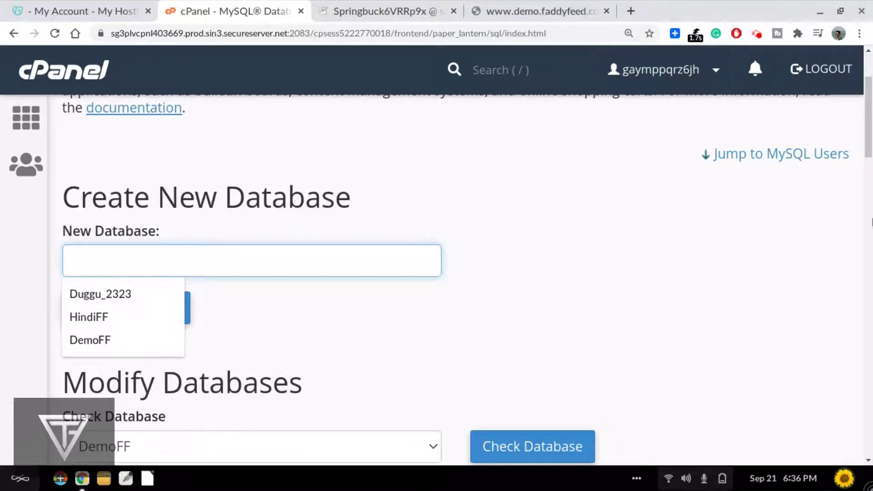
drag(872, 219, 872, 322)
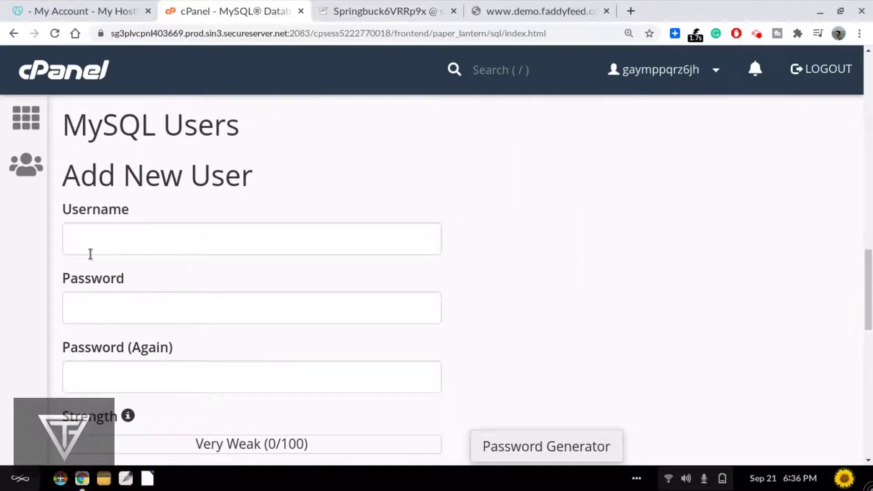
click(123, 246)
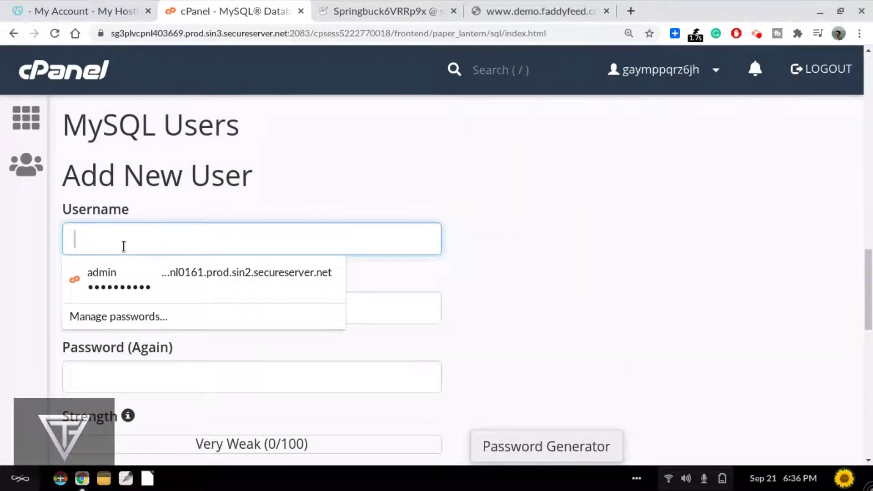
text(Dem)
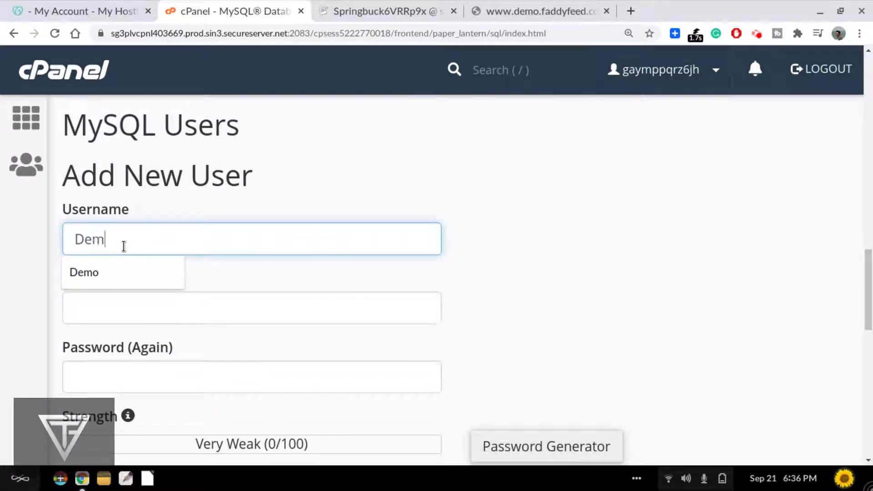
text(oFa)
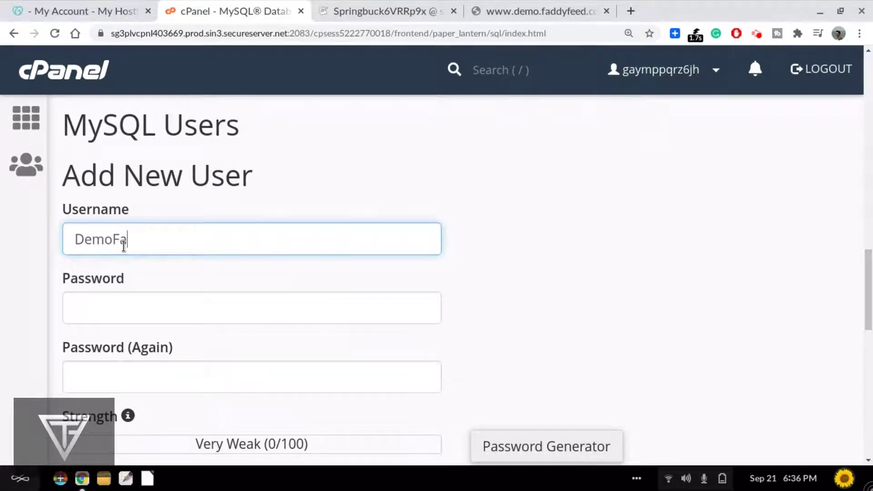
text(ddyFeed)
double_click(224, 239)
key(ctrl+c)
click(223, 239)
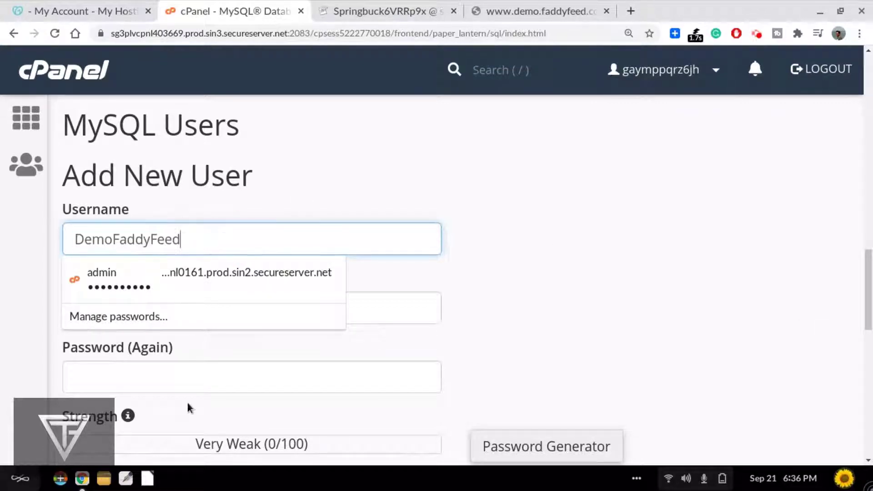
Replace the username on the DB User line of the text editor notes with the copied DemoFaddyFeed.
click(126, 479)
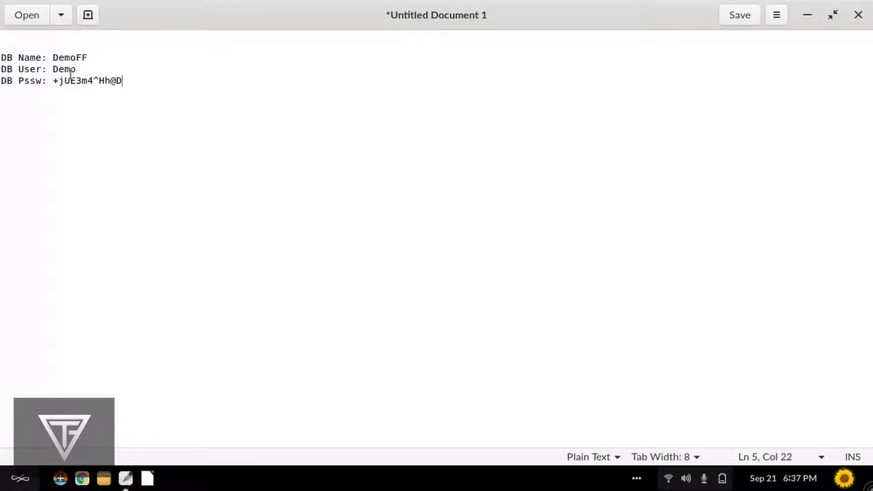
double_click(65, 70)
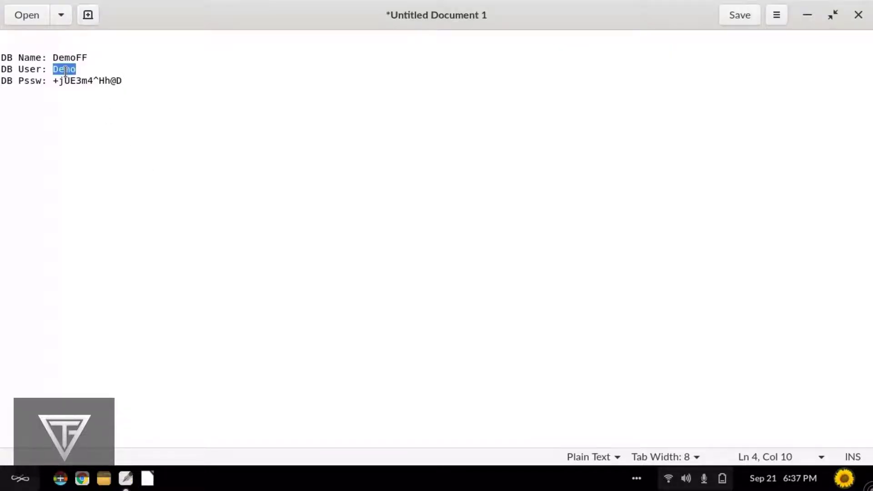
key(ctrl+v)
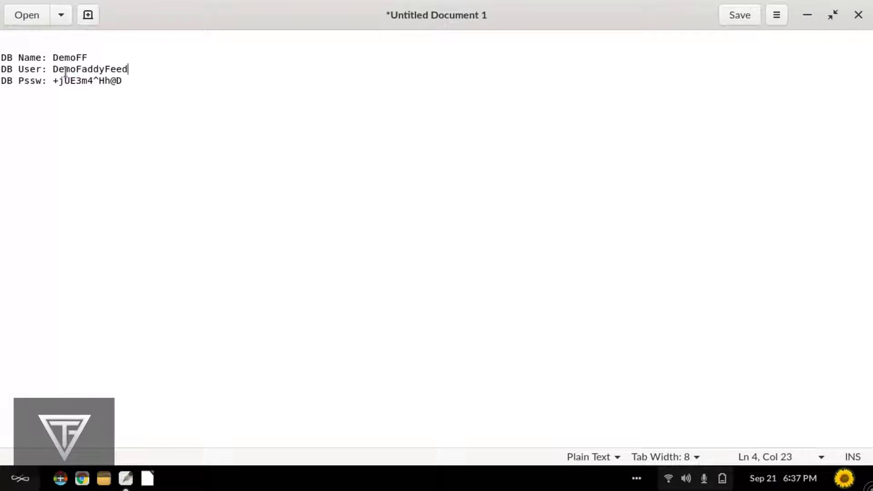
Back in the browser, generate and copy a new password for the database user, and apply it to both password fields.
click(808, 15)
drag(871, 284, 871, 325)
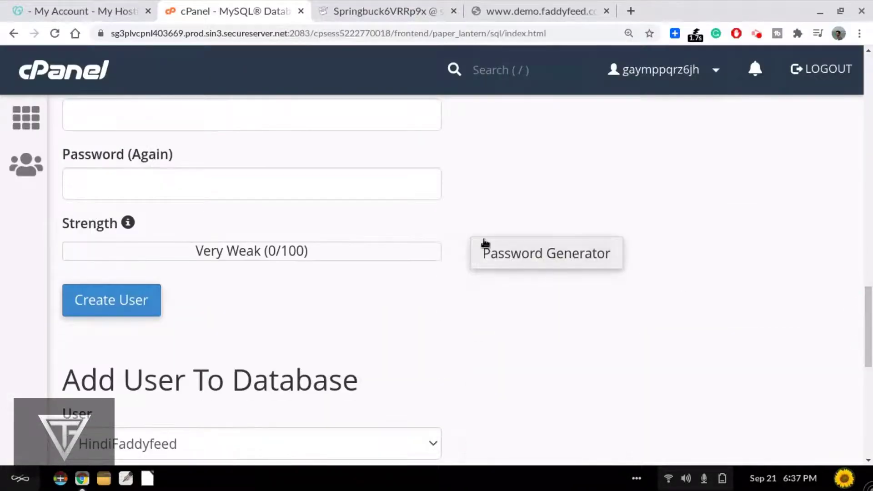
click(521, 254)
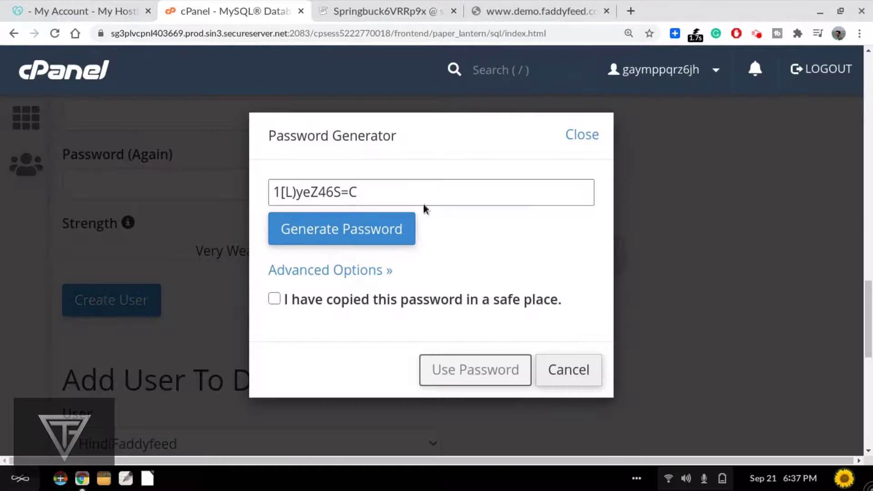
click(392, 192)
key(ctrl+c)
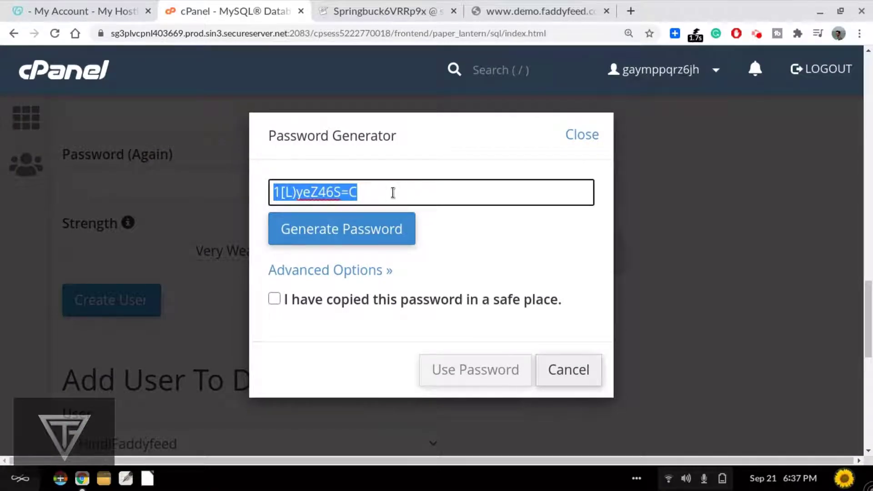
click(272, 300)
click(509, 383)
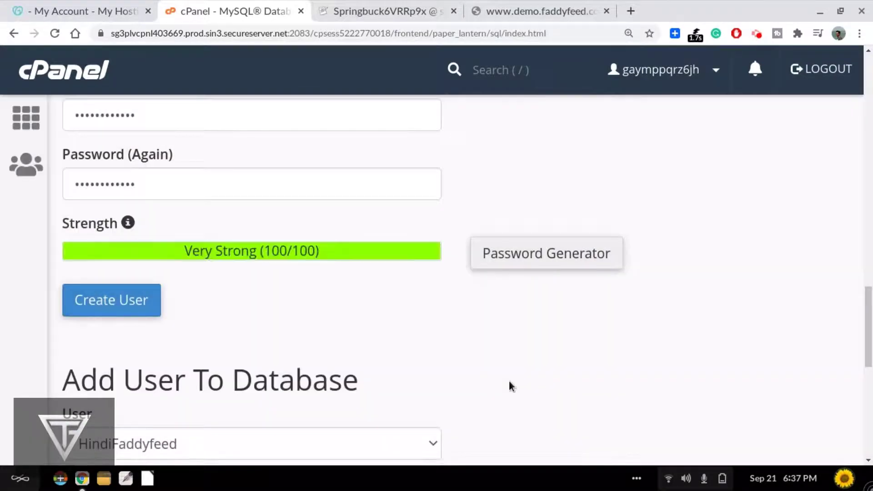
Replace the old password on the DB Pssw line of the text editor notes with the newly copied database password.
click(125, 478)
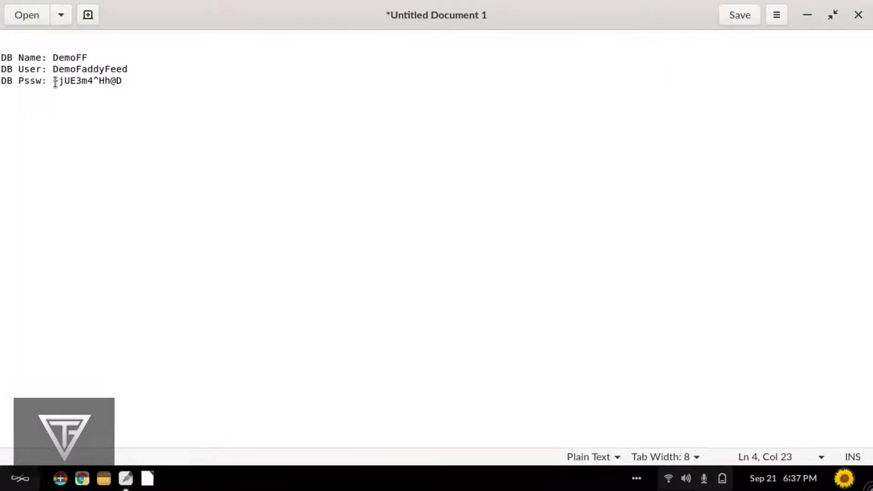
drag(54, 81, 121, 78)
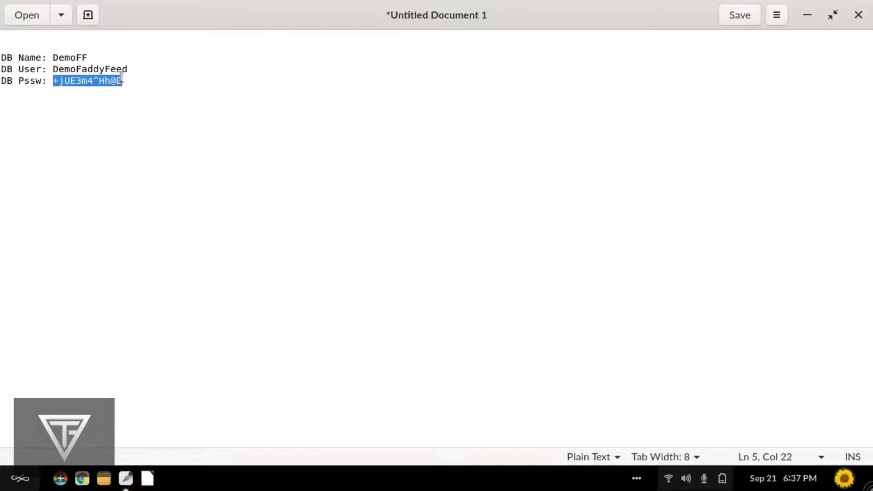
key(ctrl+v)
key(Return)
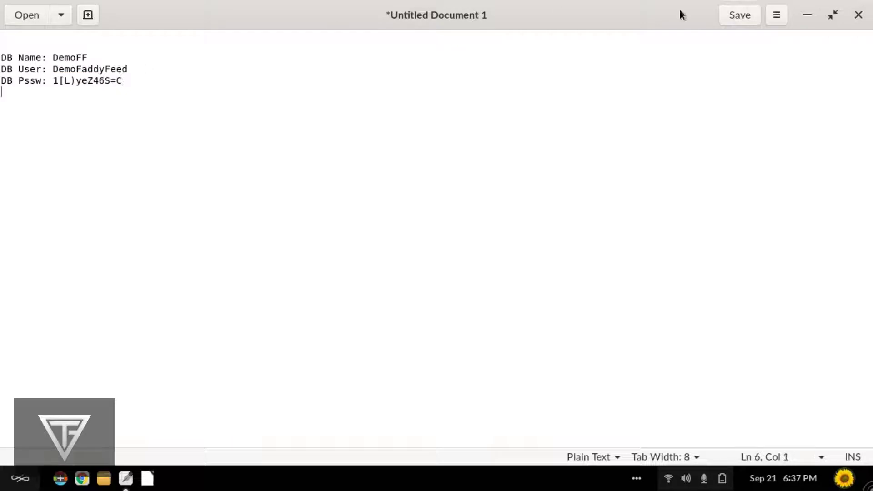
Create the MySQL user DemoFaddyFeed in cPanel and check its name against the DB User line of the text editor notes.
click(808, 15)
click(122, 299)
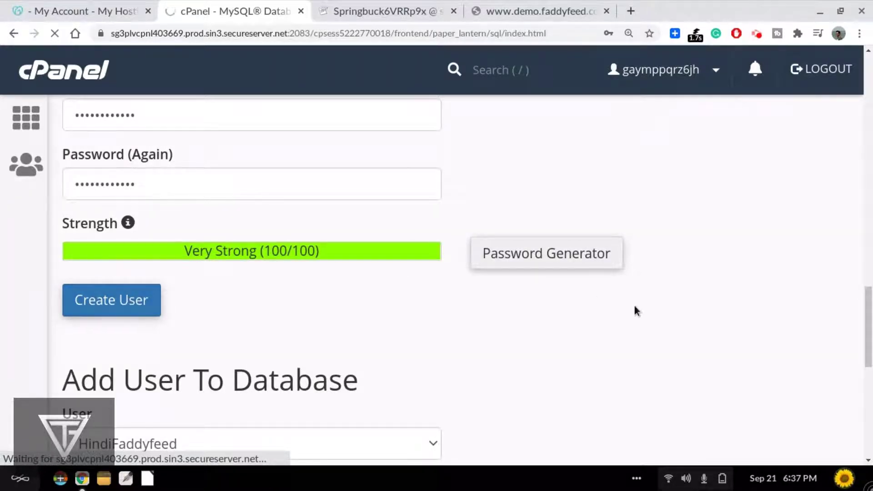
drag(872, 313, 872, 223)
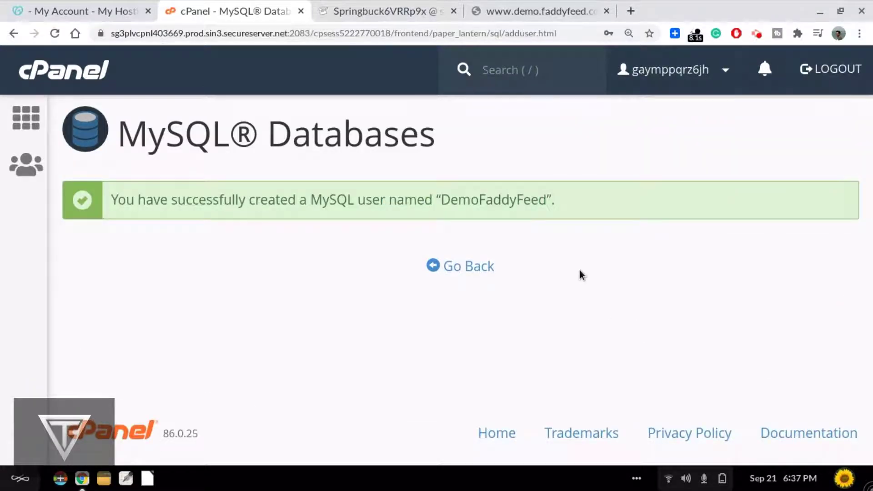
drag(441, 199, 546, 199)
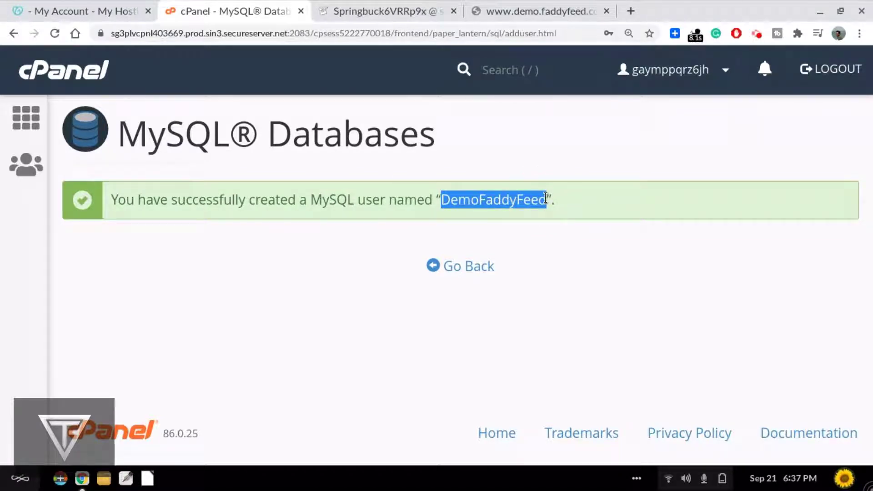
key(alt+Tab)
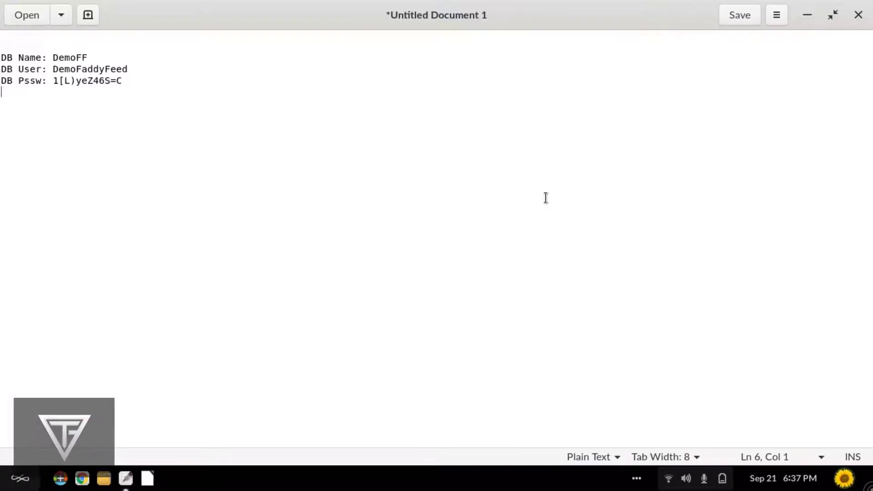
double_click(82, 70)
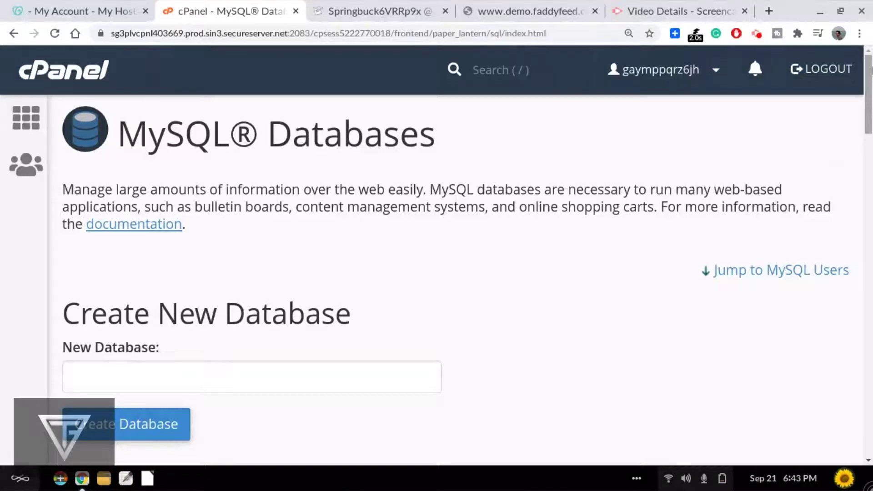
Add the user DemoFaddyFeed to the DemoFF database with all privileges and save the changes.
drag(872, 69, 872, 333)
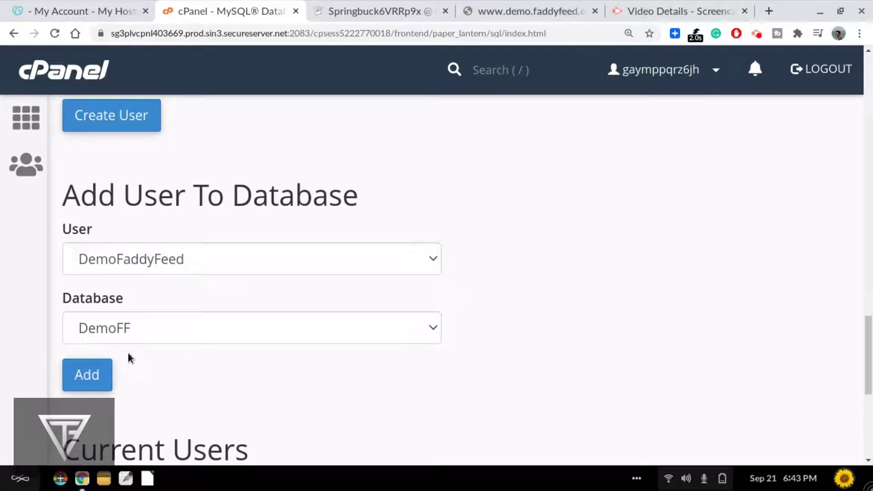
click(88, 375)
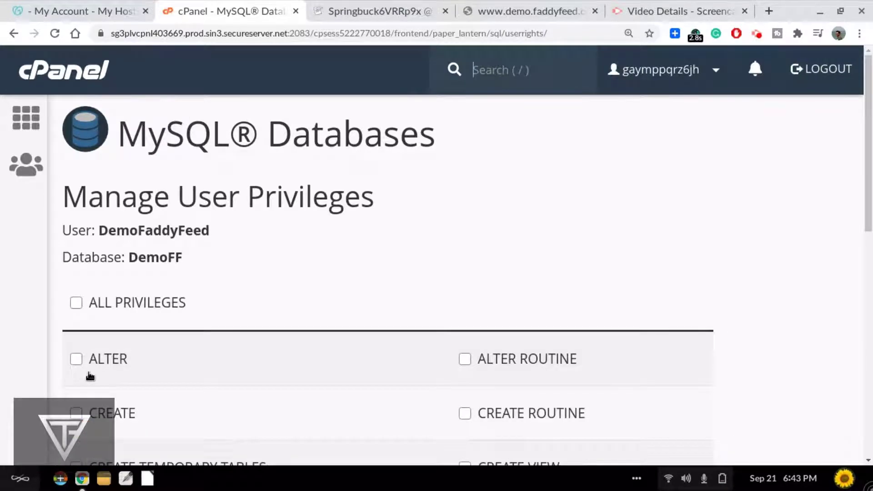
drag(870, 196, 871, 245)
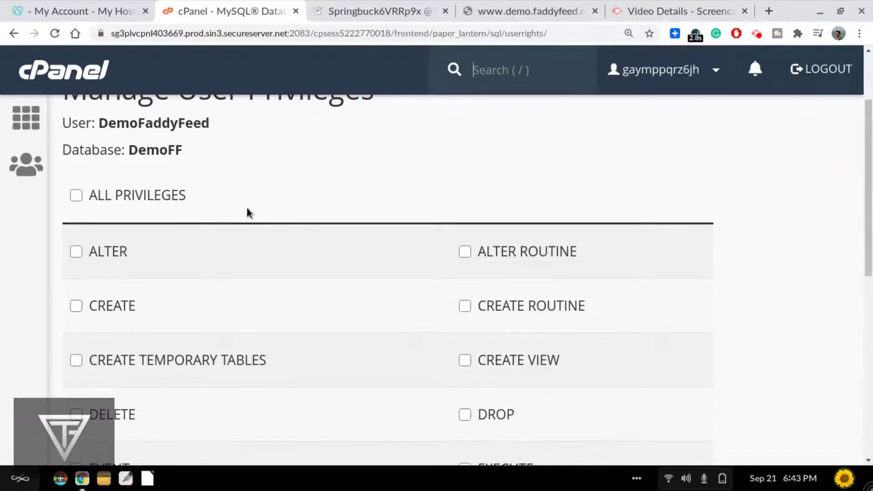
click(76, 195)
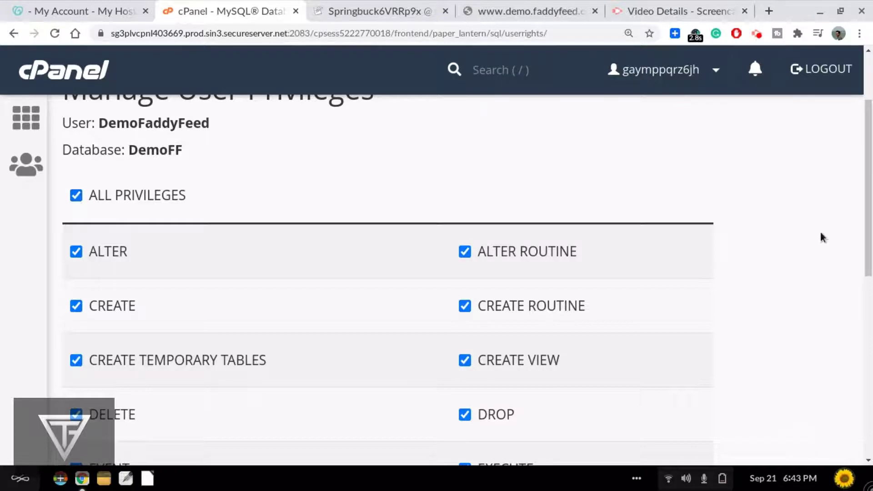
drag(869, 223, 871, 403)
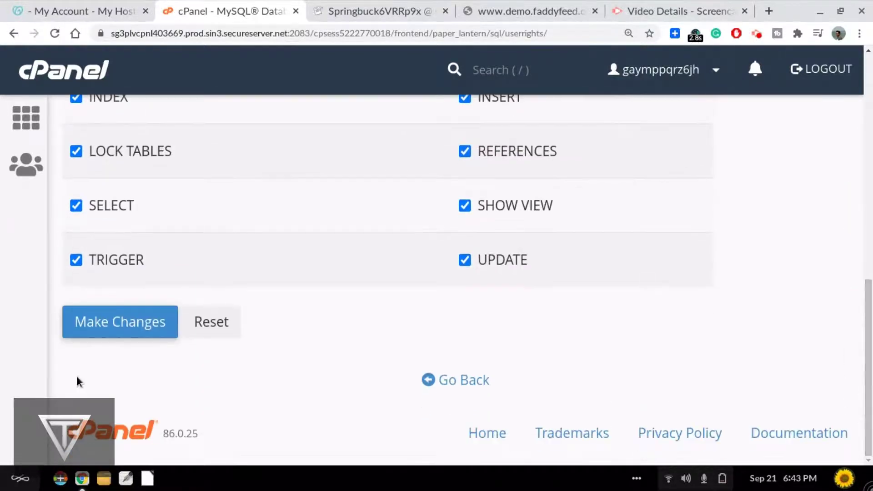
click(129, 331)
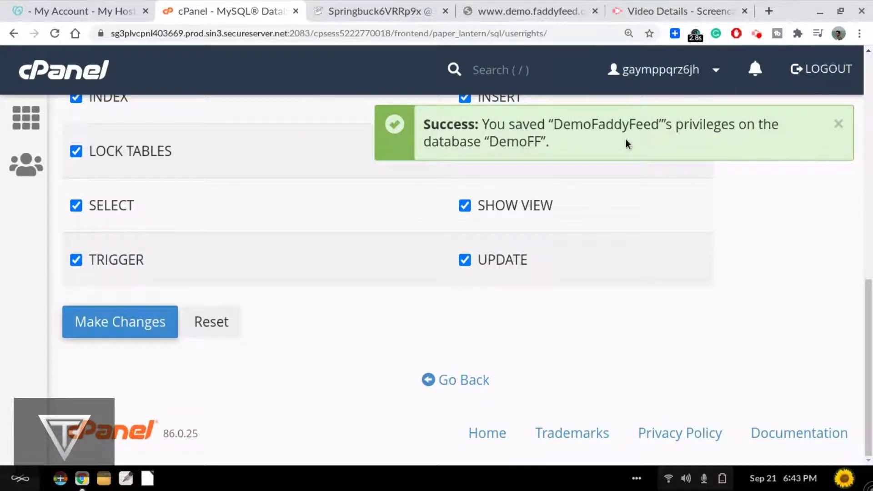
drag(869, 332, 871, 118)
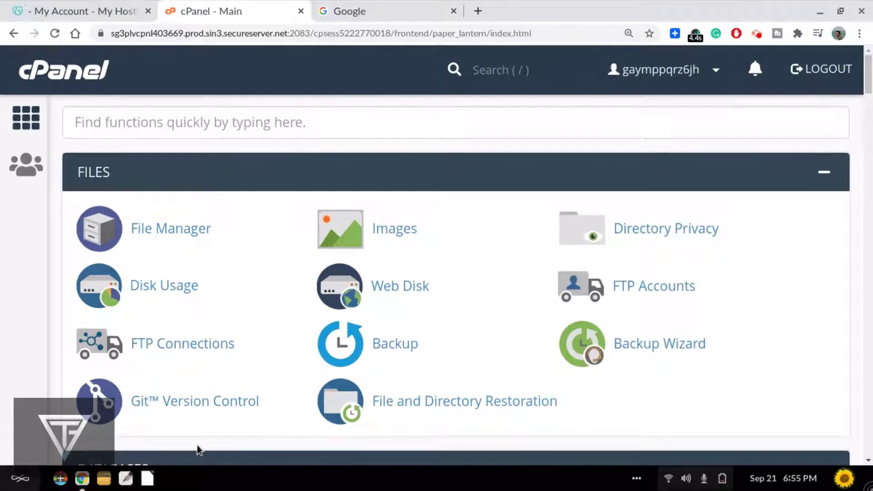
Open the cPanel File Manager, and load wordpress.org in the browser tab showing Google.
click(190, 231)
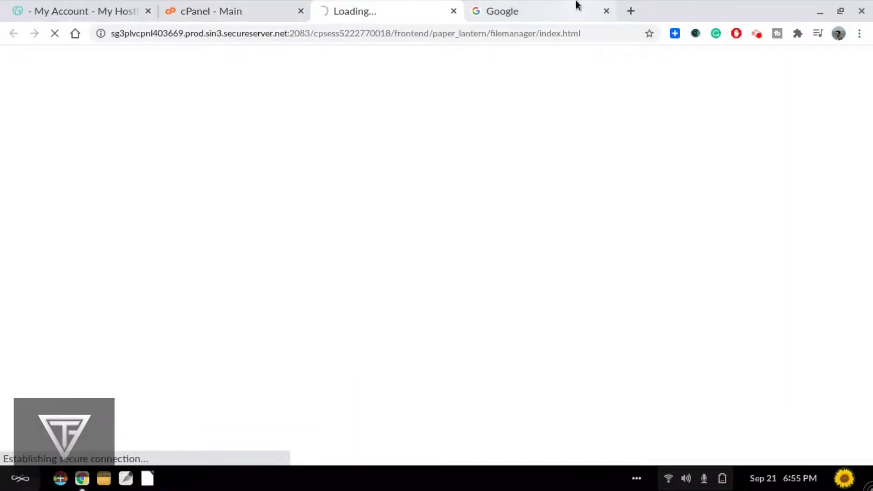
click(576, 7)
click(344, 238)
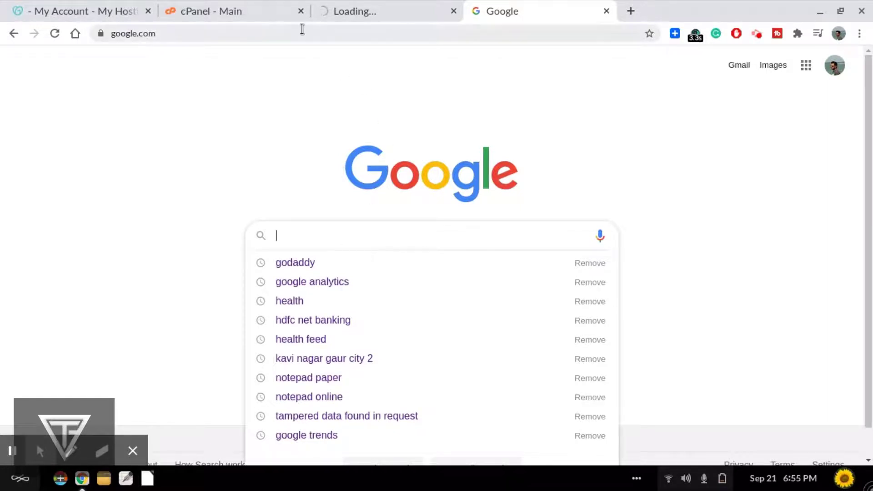
click(302, 29)
text(WORDpress.org)
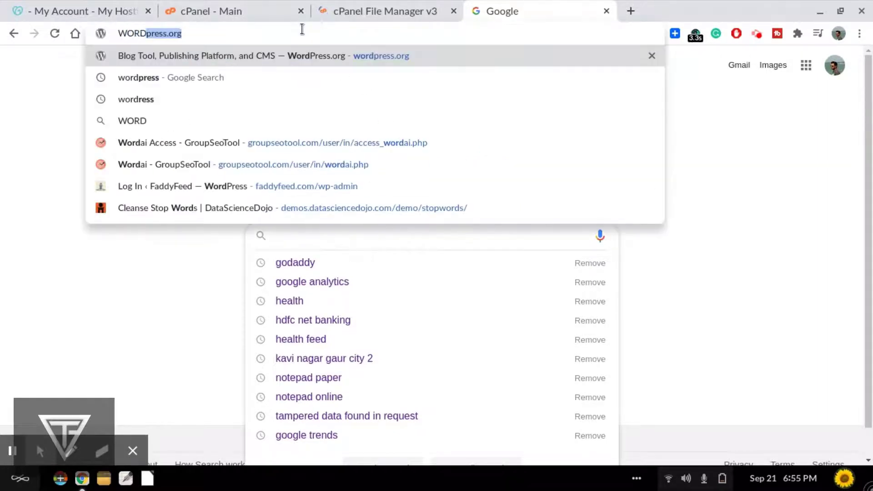
key(Right)
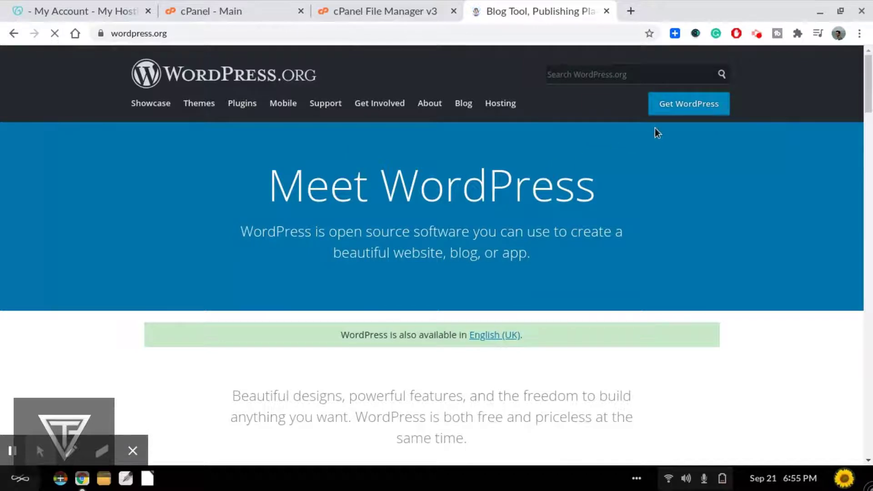
Download WordPress 5.5.1 from the Get WordPress page and dismiss the pop-up that follows.
click(687, 107)
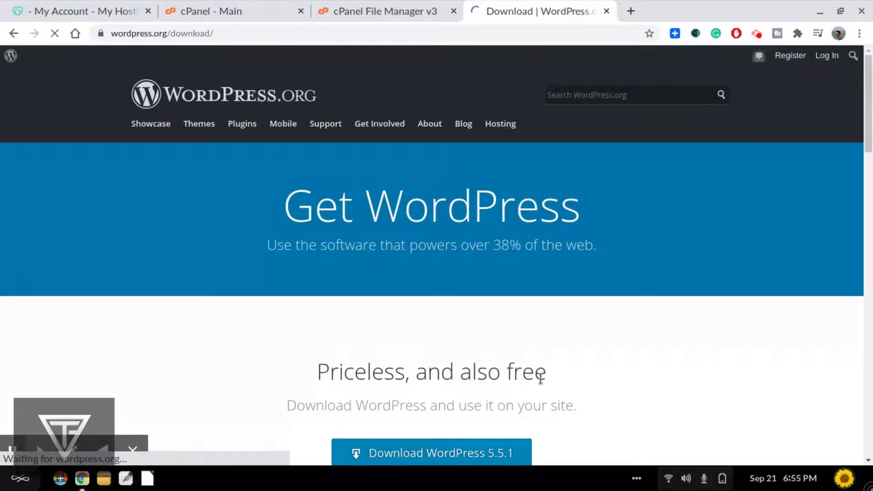
drag(870, 87, 871, 125)
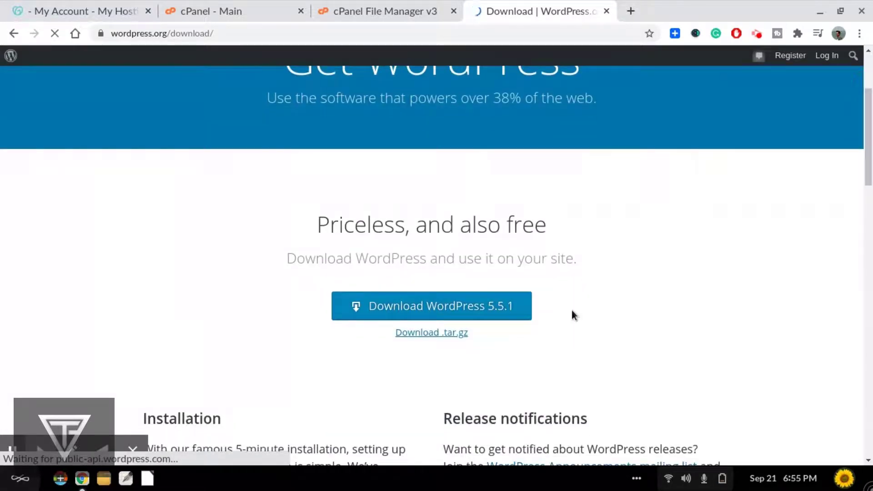
click(447, 306)
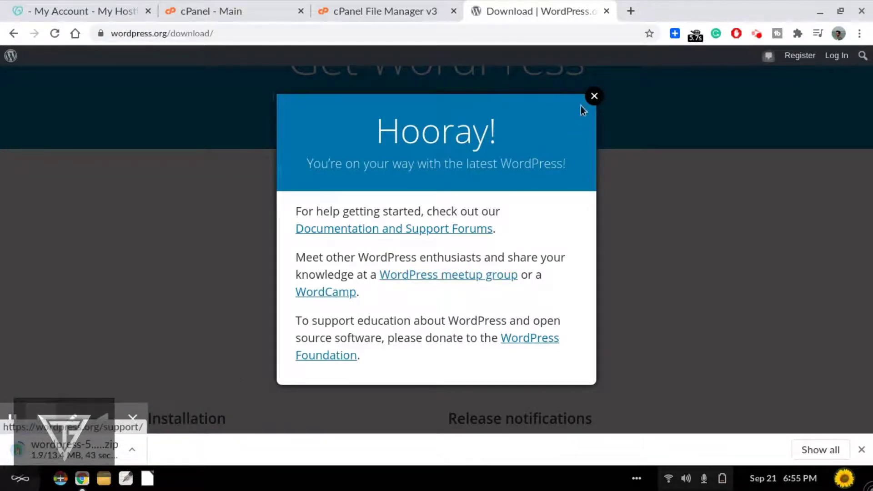
click(594, 96)
Back in File Manager, expand public_html and open the demo.faddyfeed.com folder.
click(400, 9)
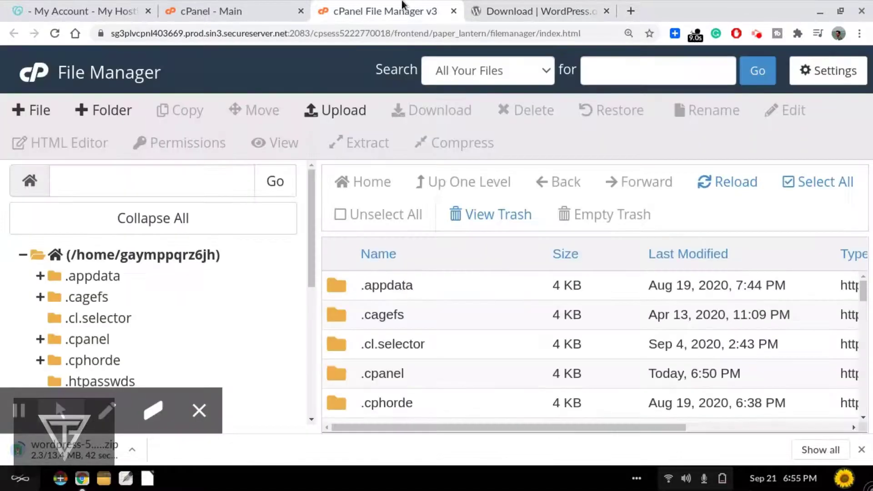
click(197, 408)
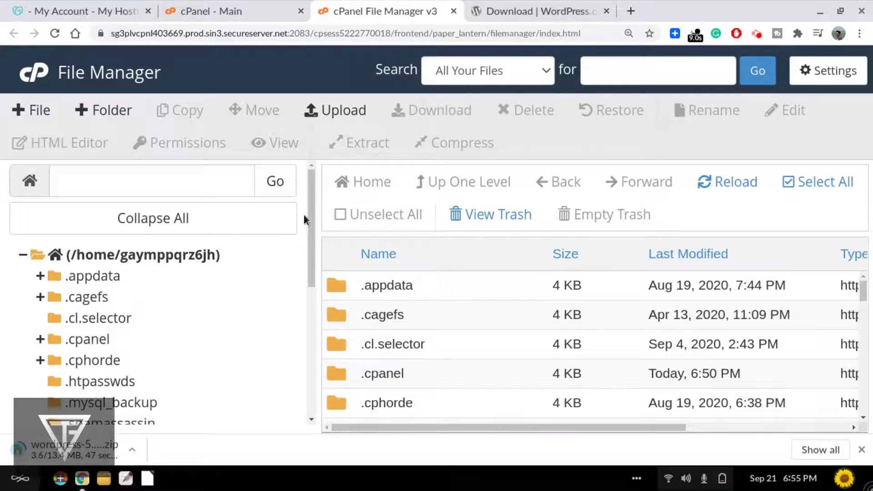
key(ctrl+minus)
key(ctrl+minus)
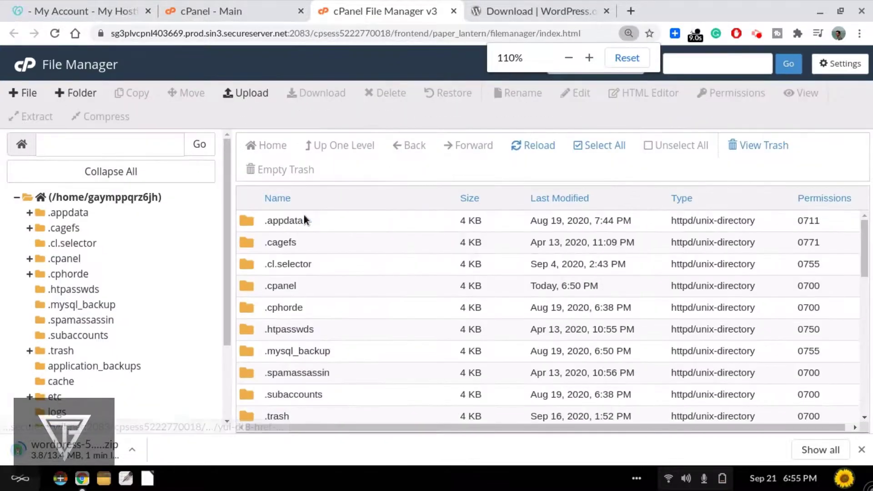
drag(225, 309, 222, 392)
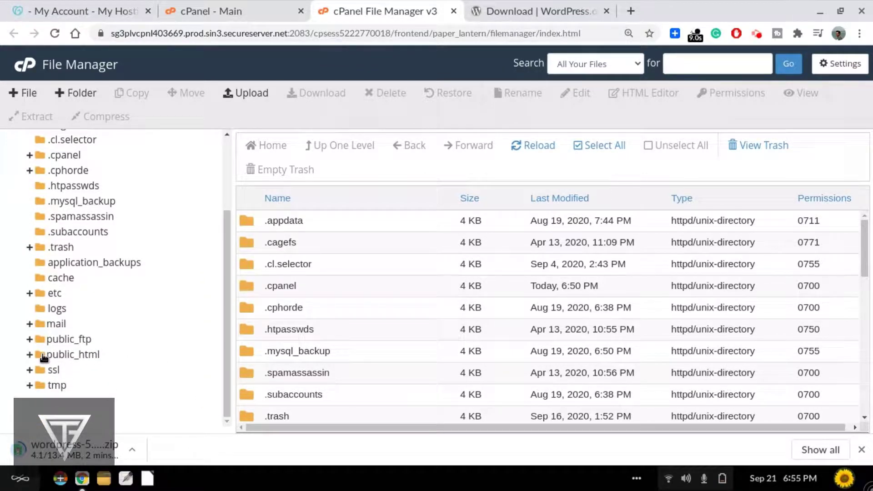
click(44, 357)
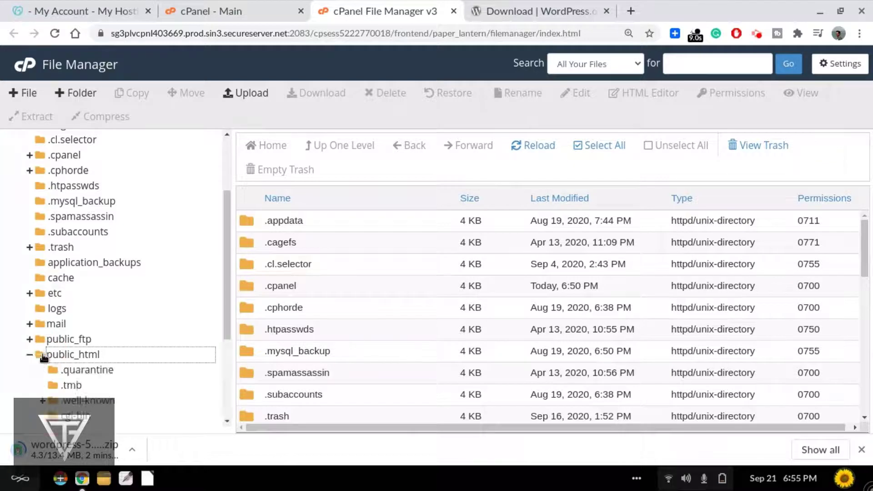
drag(227, 323, 218, 381)
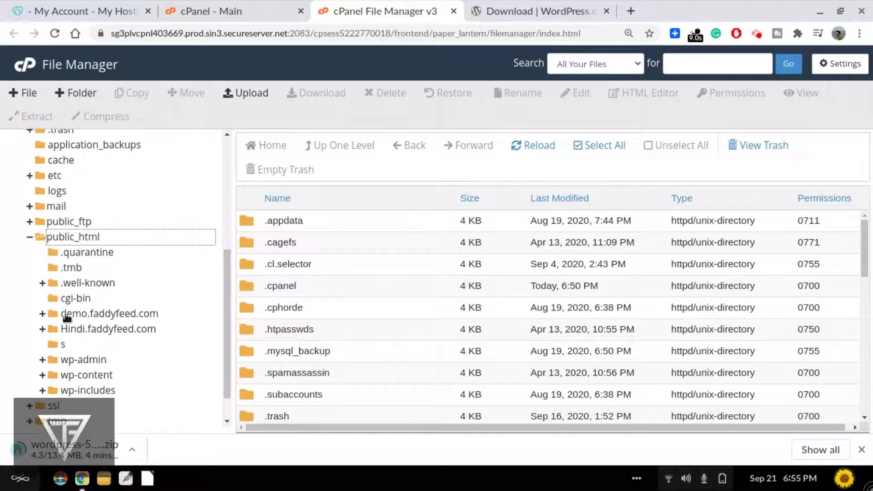
click(92, 316)
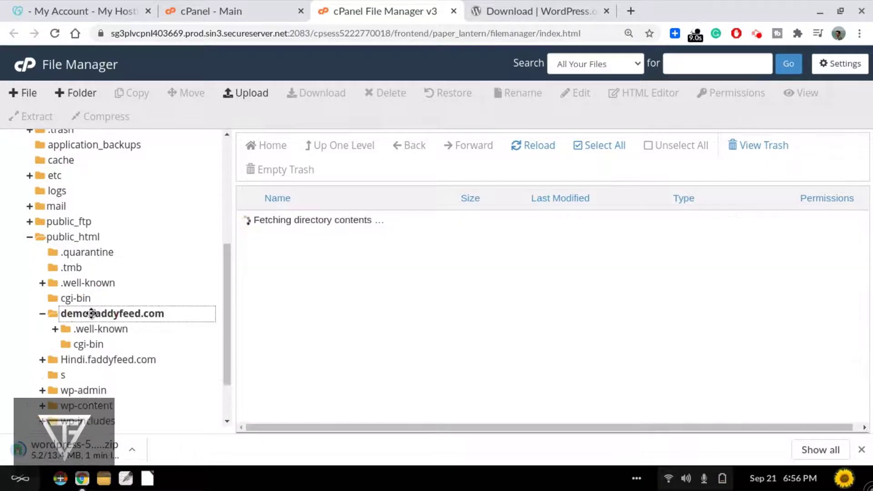
click(327, 293)
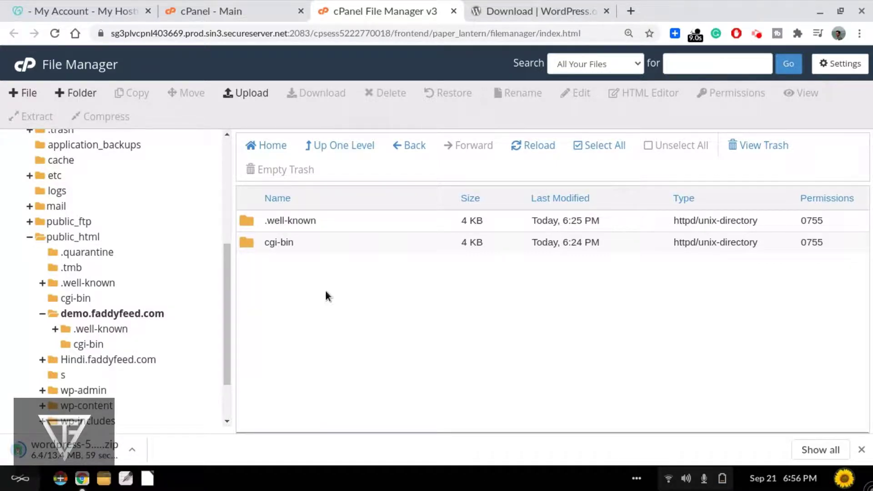
Upload wordpress-5.5.1.zip to the demo.faddyfeed.com folder.
click(245, 93)
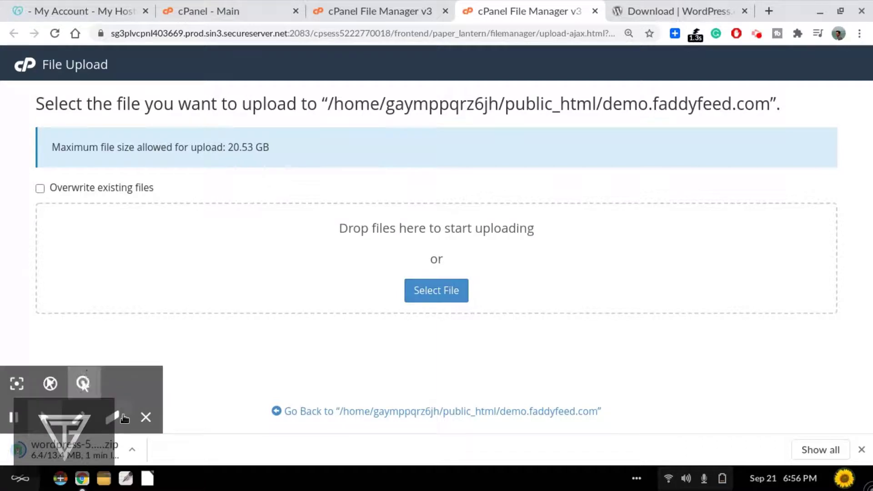
click(144, 421)
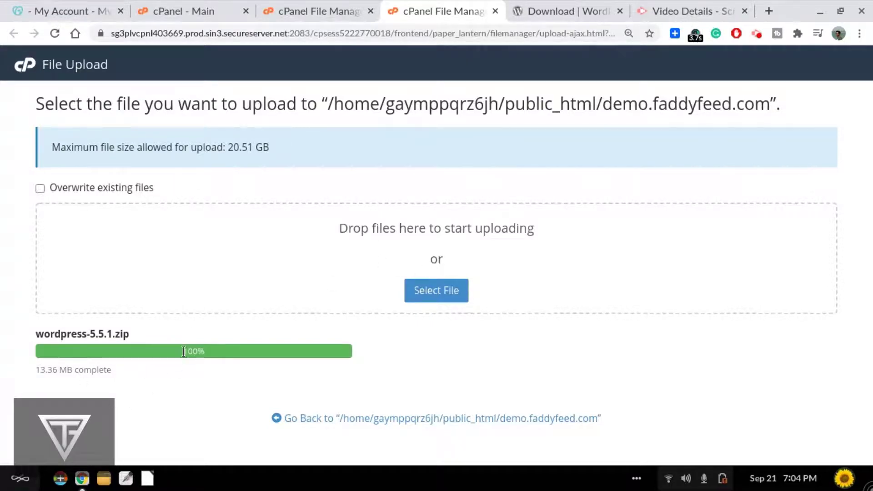
drag(189, 352, 214, 352)
Return to the File Manager listing and extract wordpress-5.5.1.zip into /public_html/demo.faddyfeed.com.
click(334, 3)
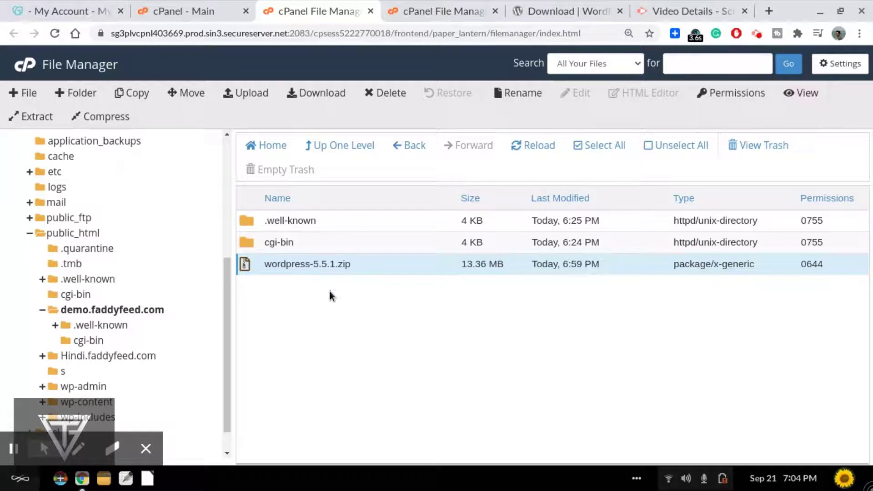
double_click(330, 265)
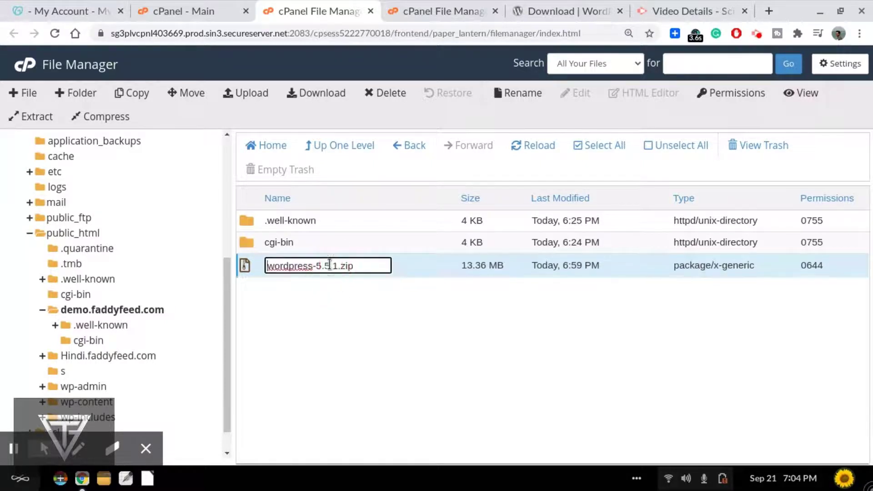
click(403, 266)
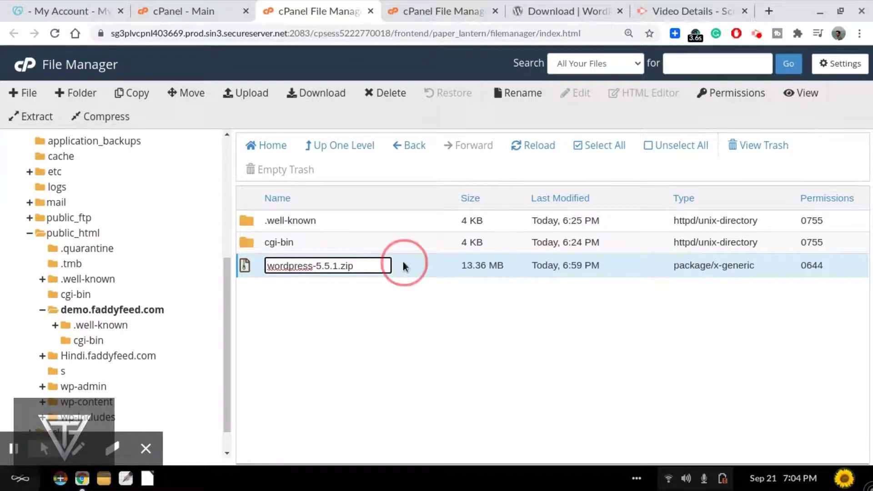
click(334, 257)
right_click(335, 257)
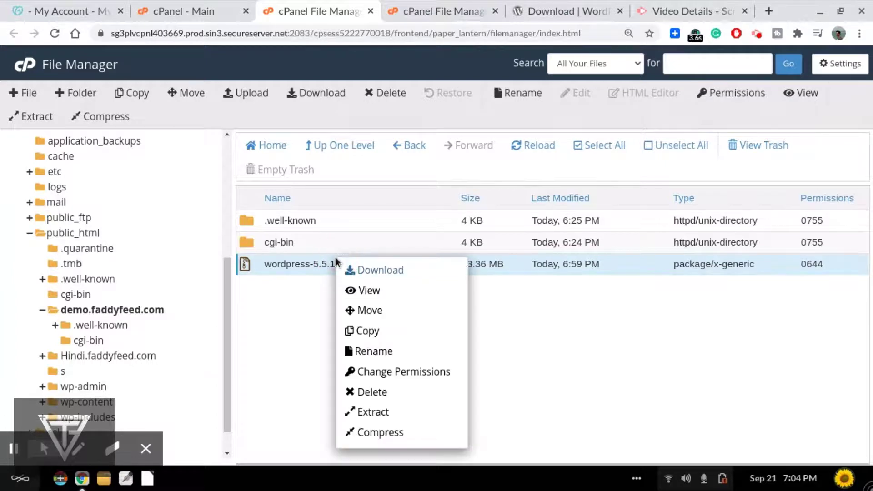
click(357, 412)
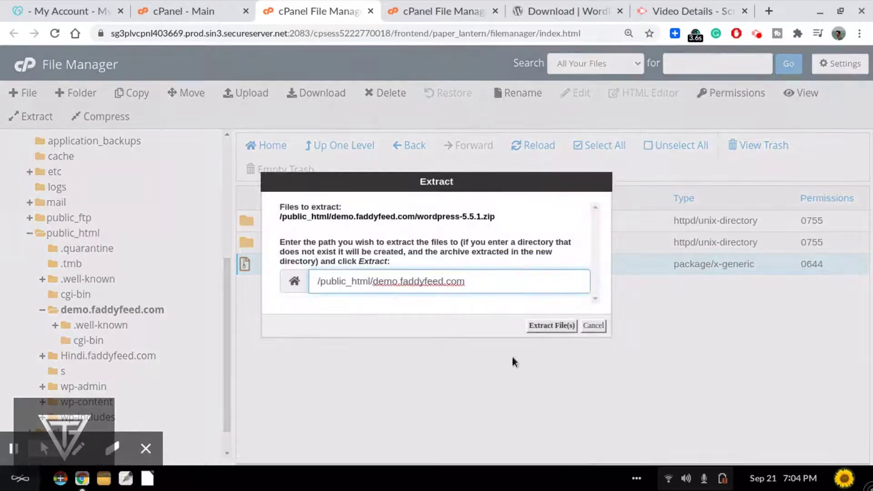
click(550, 326)
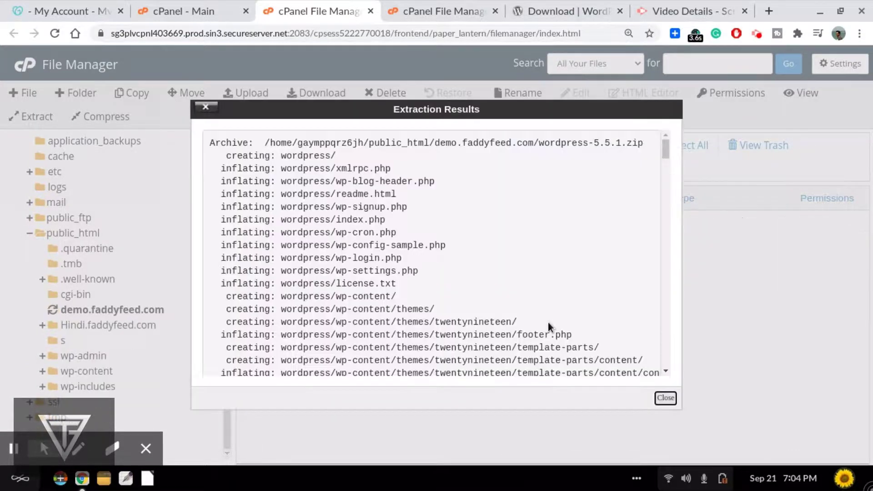
click(666, 398)
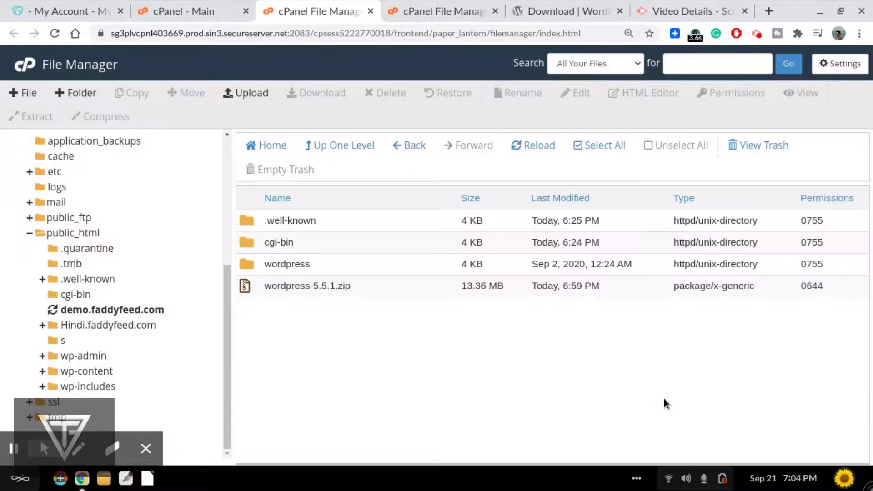
Move everything inside the extracted wordpress folder to /public_html/demo.faddyfeed.com/.
click(248, 263)
double_click(248, 263)
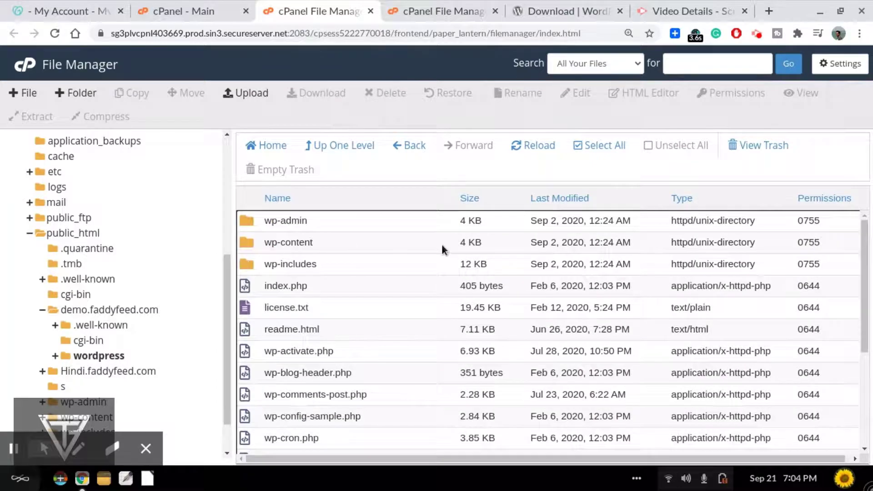
key(ctrl+a)
click(498, 268)
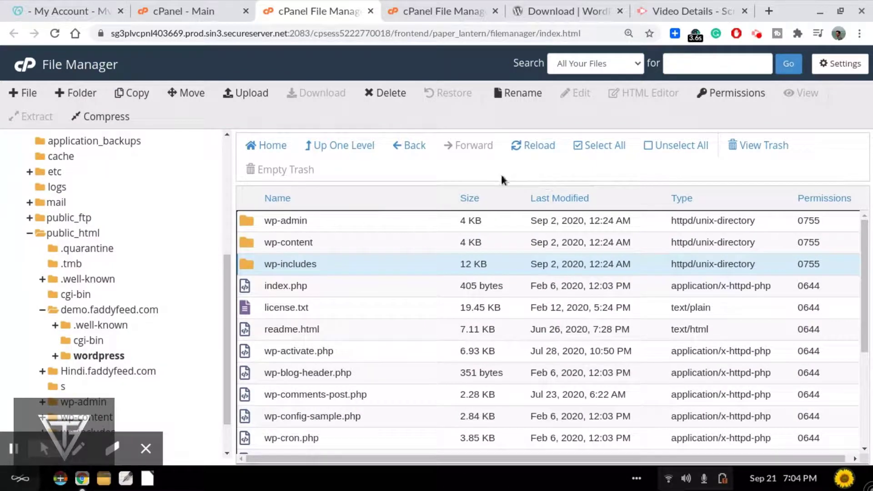
click(601, 145)
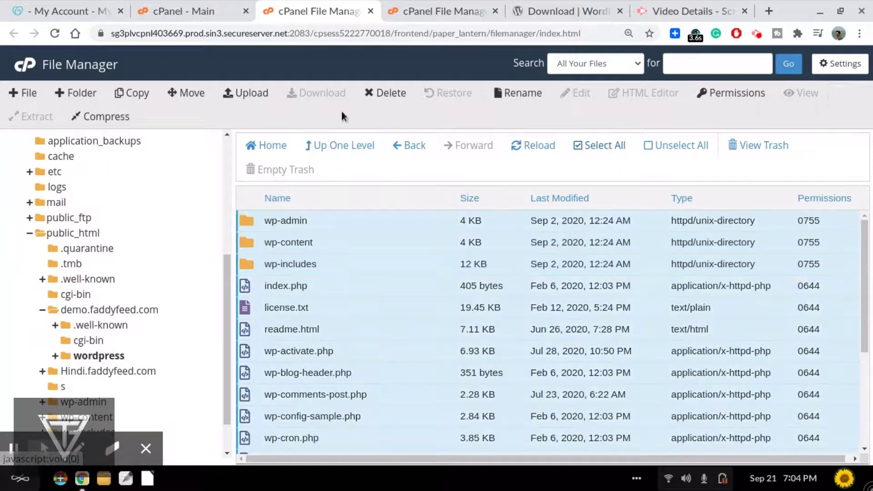
click(192, 92)
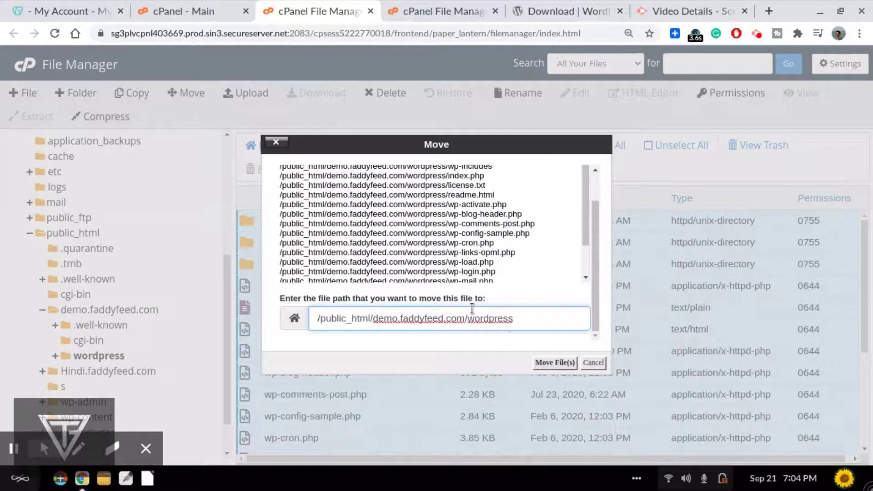
double_click(494, 319)
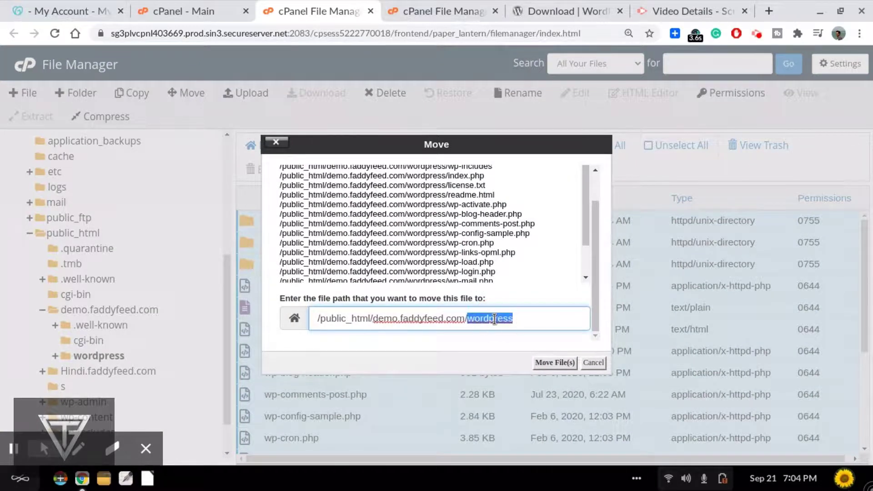
key(BackSpace)
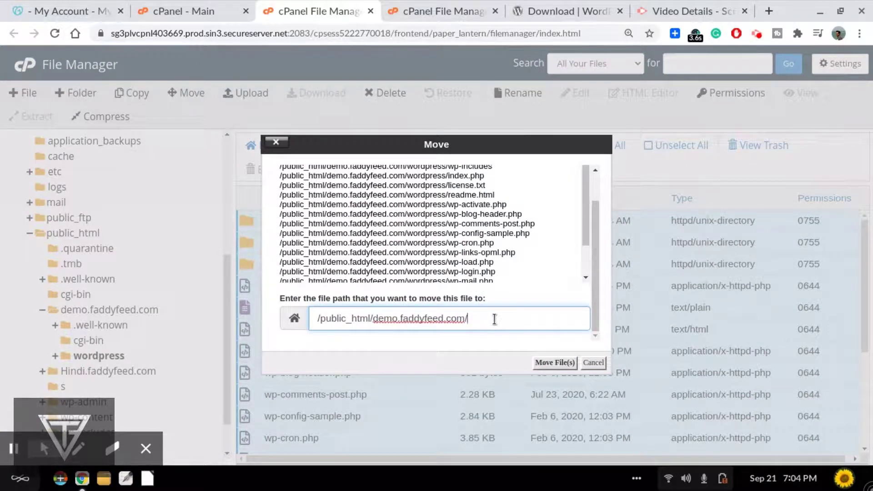
click(552, 363)
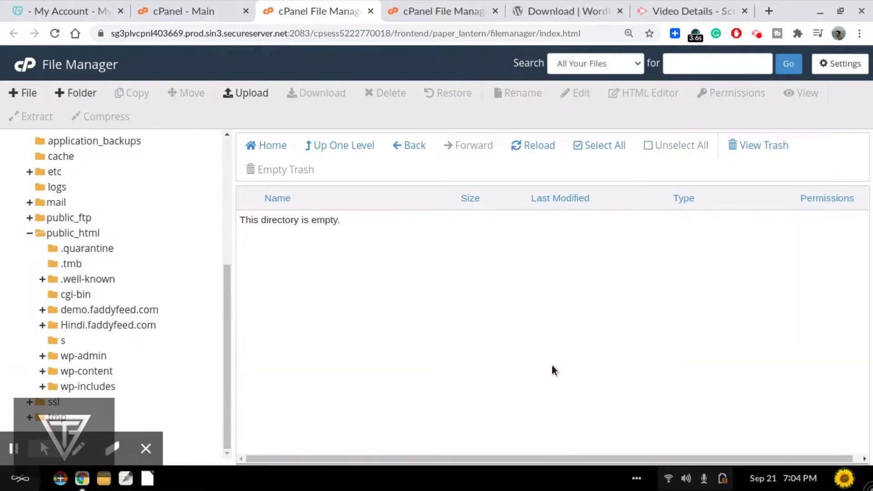
Reopen the demo.faddyfeed.com folder, delete the emptied wordpress folder and wordpress-5.5.1.zip, and look through the remaining files.
click(266, 145)
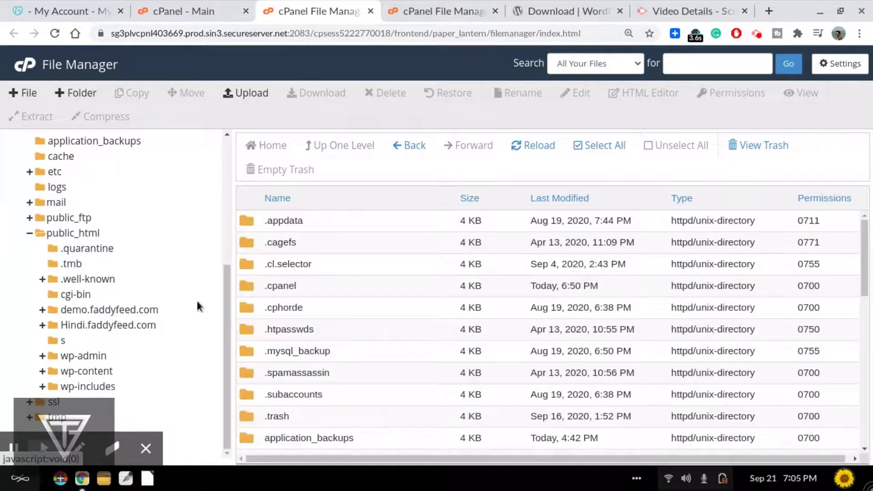
click(120, 309)
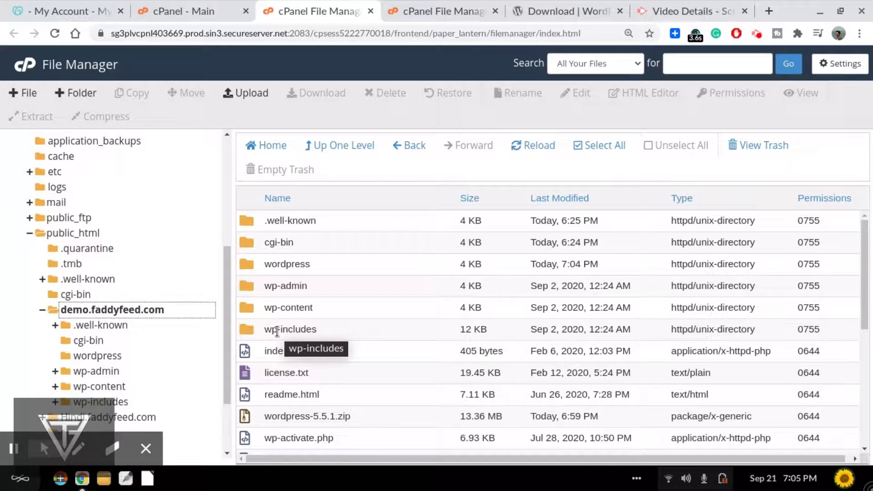
click(313, 417)
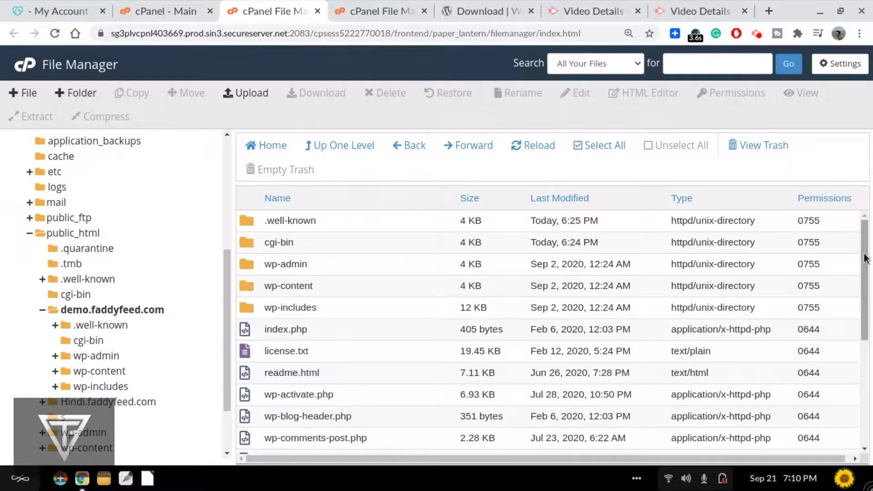
scroll(858, 255, down, 4)
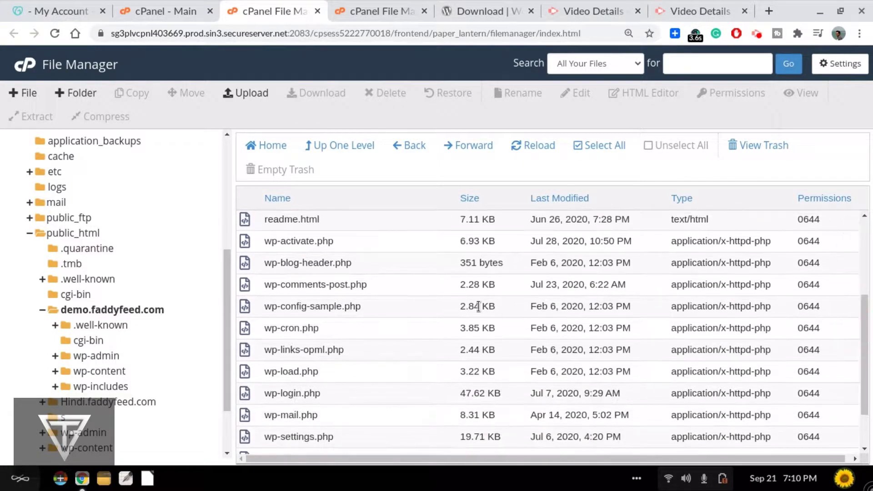
Rename wp-config-sample.php in the demo.faddyfeed.com folder to wp-config-php.
click(316, 307)
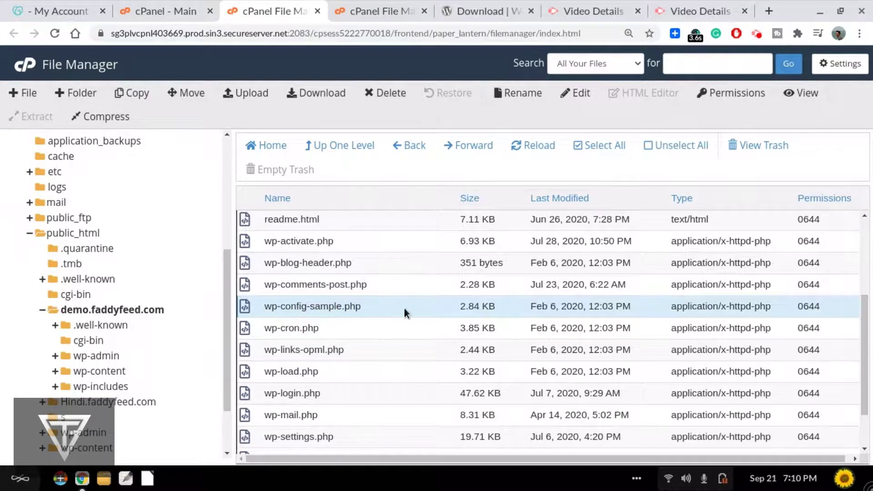
right_click(404, 309)
click(437, 381)
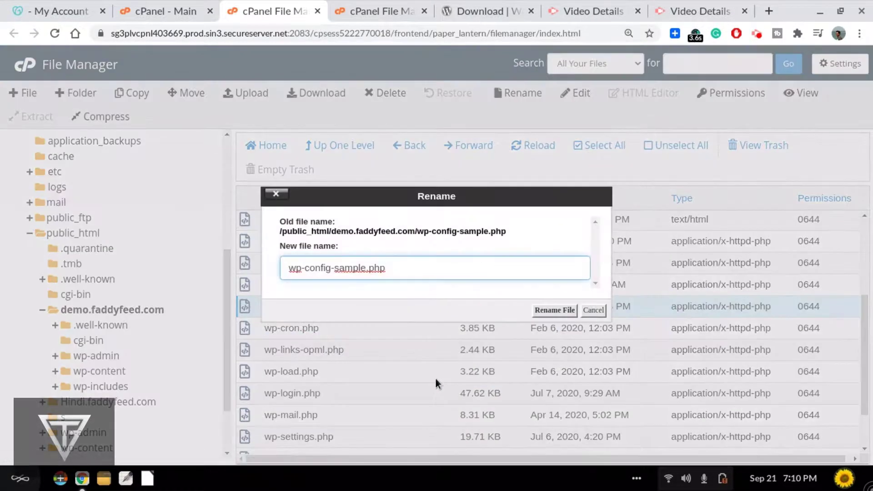
double_click(348, 269)
key(BackSpace)
key(Delete)
click(562, 312)
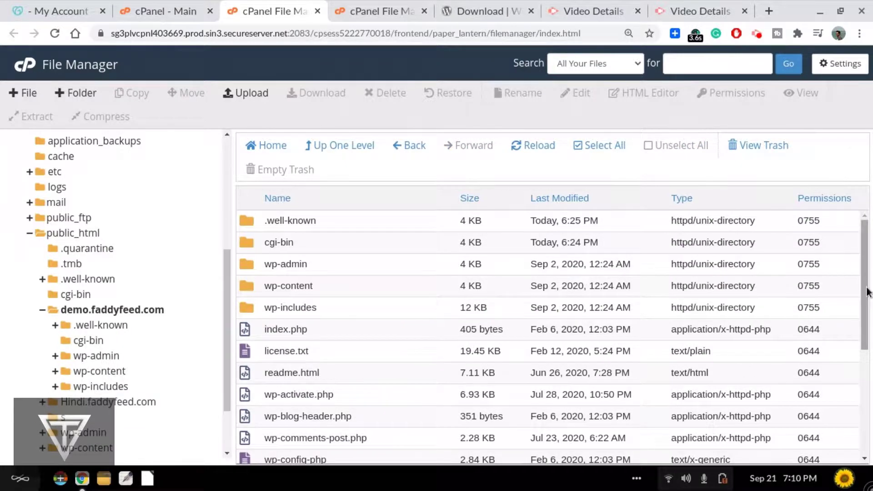
Open the renamed wp-config-php file for editing, keeping the offered character encoding.
drag(864, 291, 864, 377)
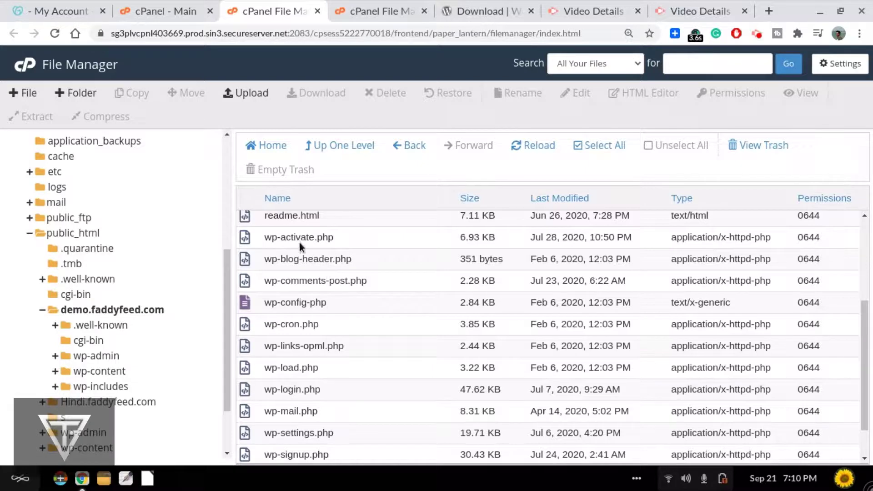
click(313, 303)
right_click(362, 301)
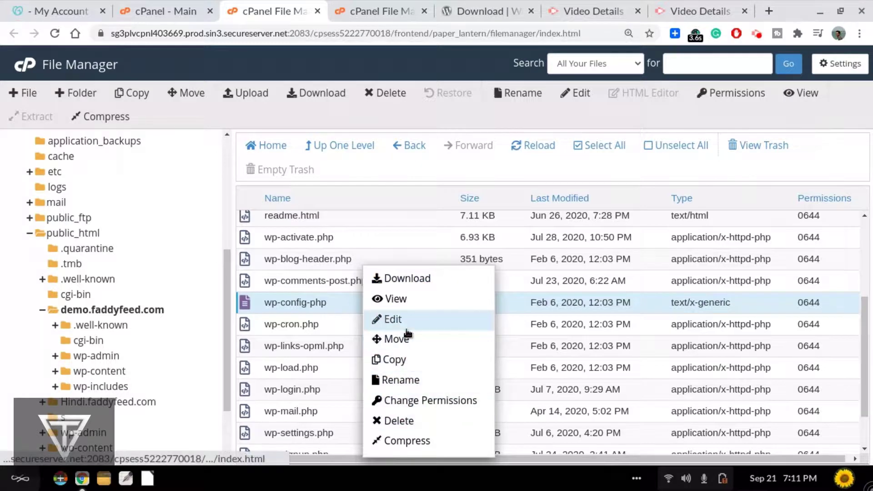
click(399, 320)
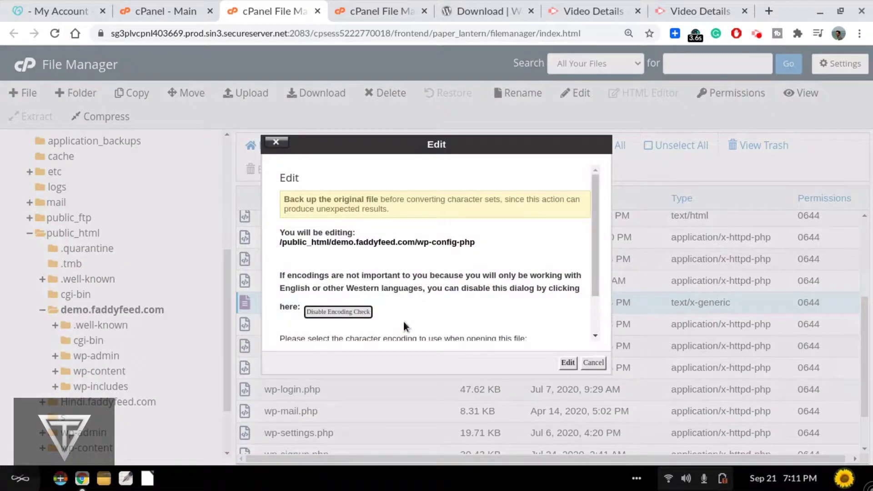
click(568, 363)
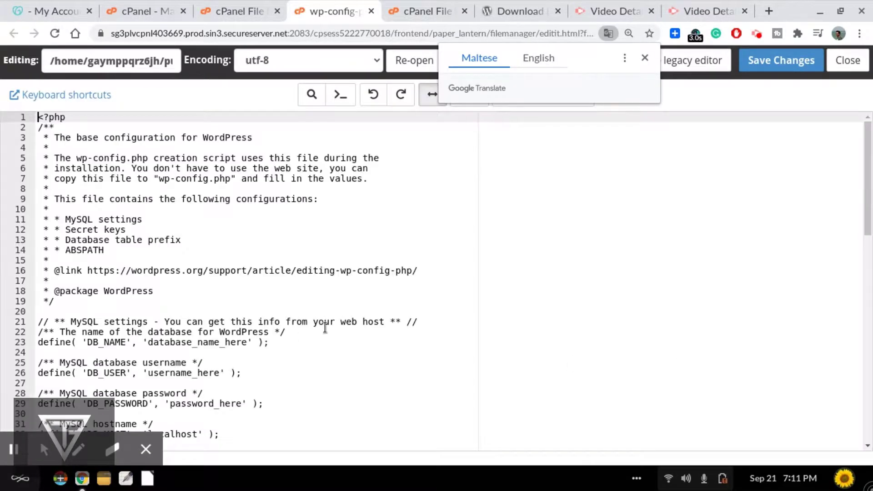
Copy the database name from the Gedit notes and replace the DB_NAME placeholder with DemoFF in the configuration file.
drag(870, 198, 871, 274)
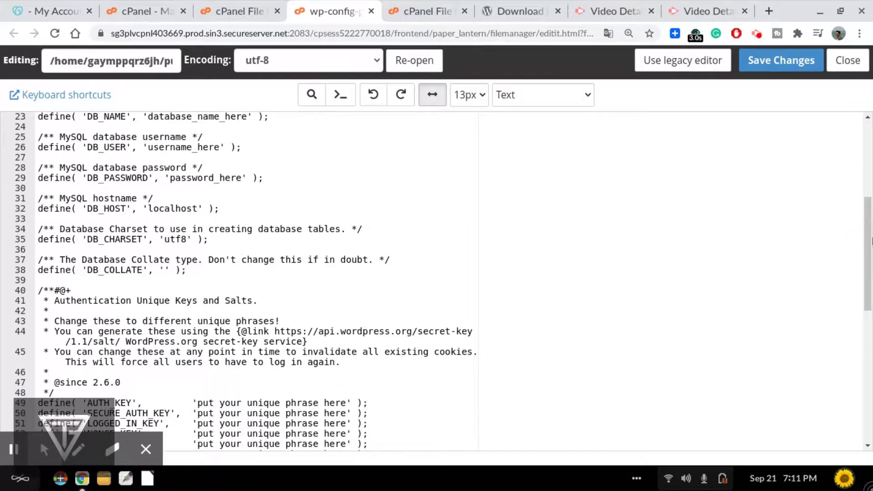
drag(870, 240, 867, 216)
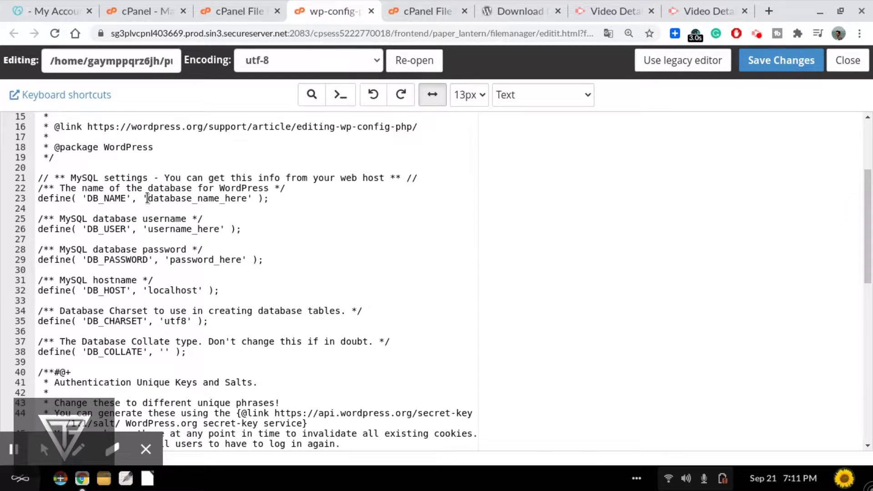
drag(146, 198, 246, 198)
click(127, 479)
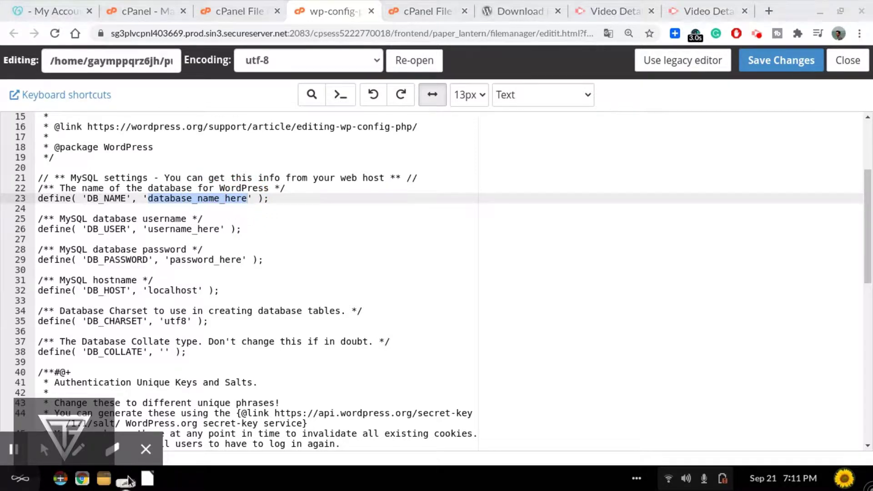
double_click(70, 56)
key(ctrl+c)
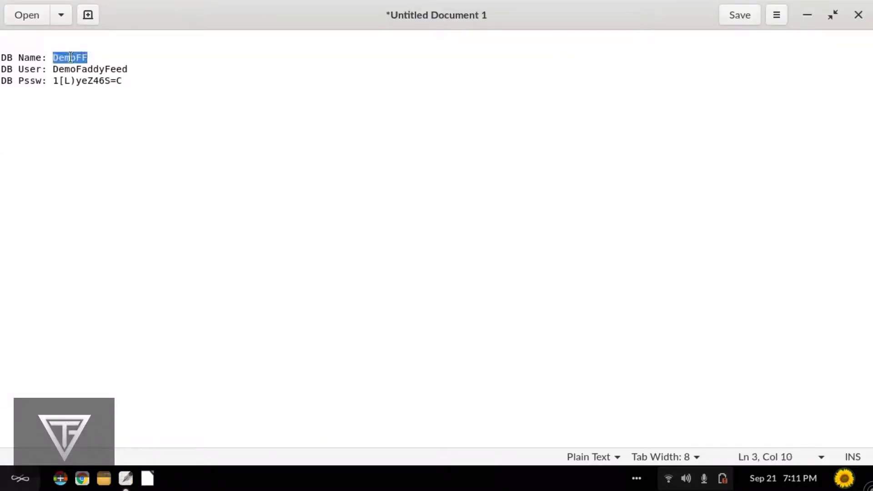
click(803, 17)
key(ctrl+v)
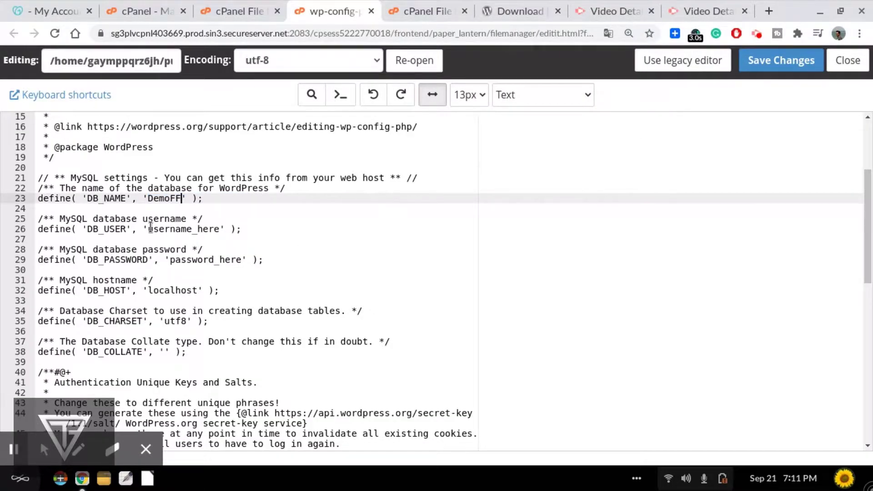
Copy the database user from the Gedit notes and replace the DB_USER placeholder with DemoFaddyFeed.
drag(150, 228, 220, 226)
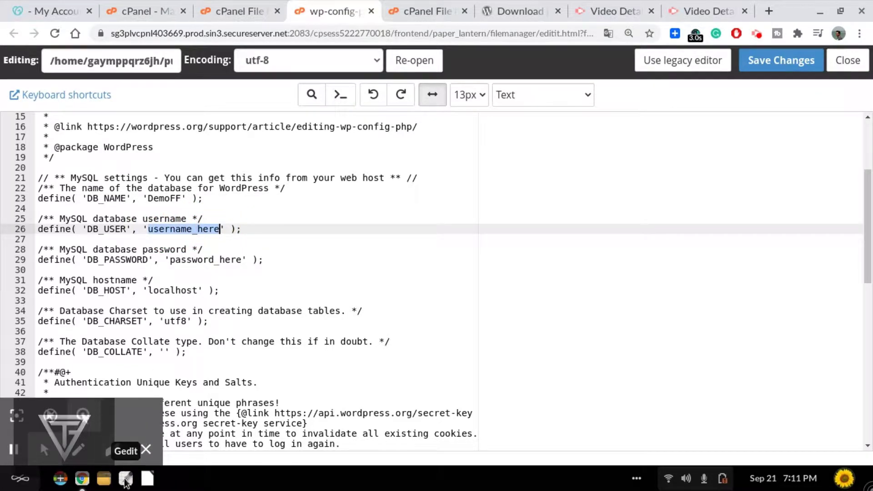
click(125, 482)
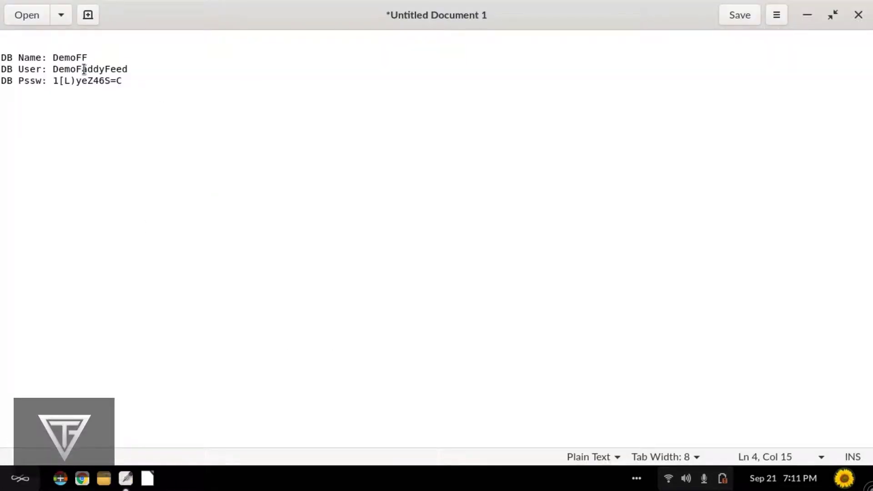
double_click(83, 69)
key(ctrl+c)
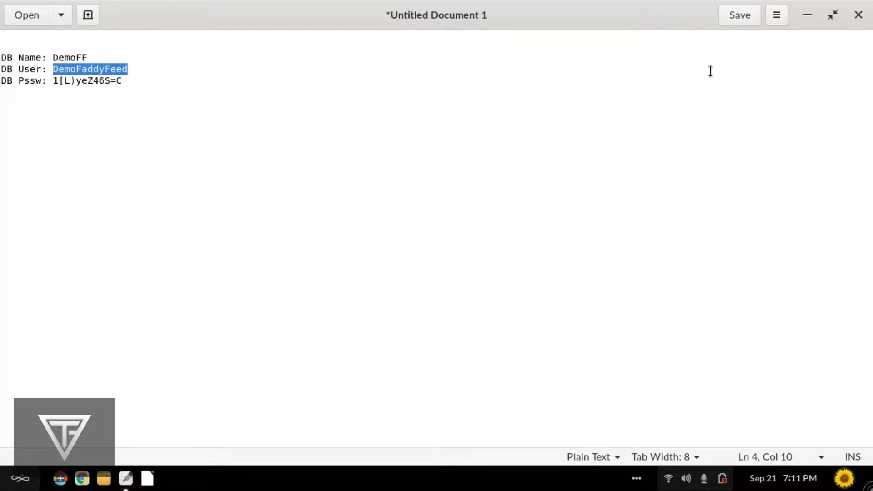
click(808, 15)
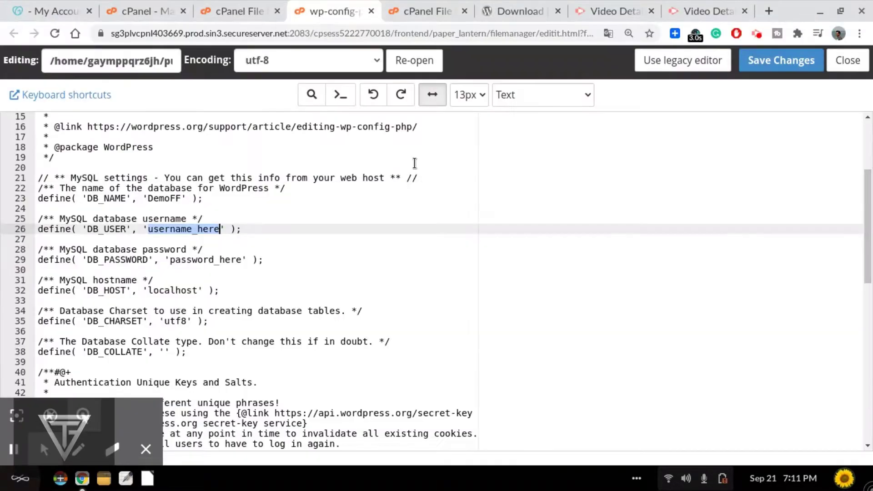
key(ctrl+v)
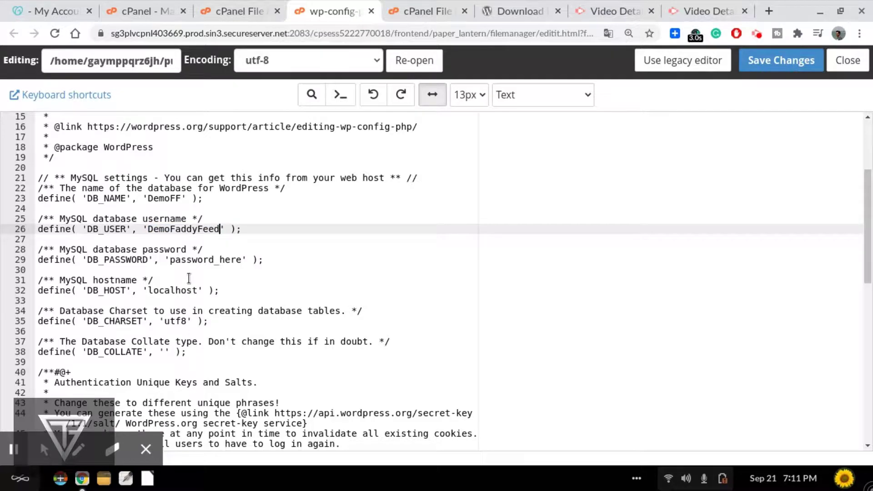
Replace the DB_PASSWORD placeholder with the database password copied from the Gedit notes, and save the configuration file.
drag(169, 259, 240, 260)
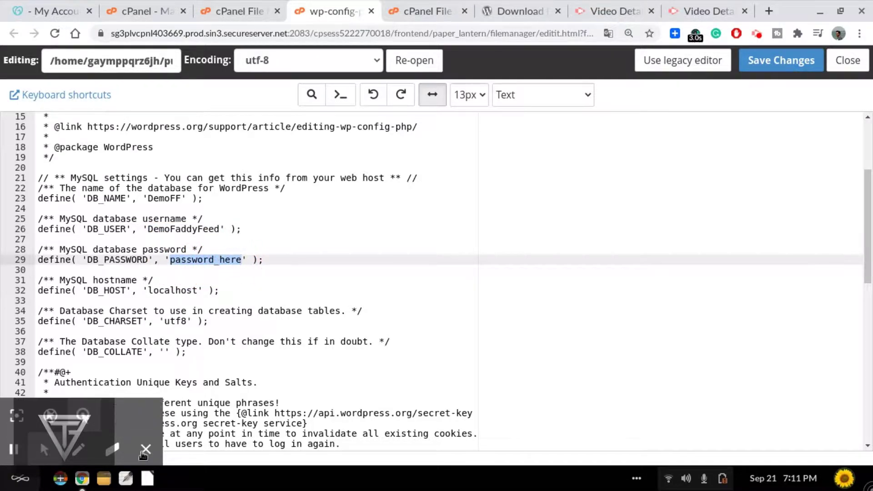
click(126, 479)
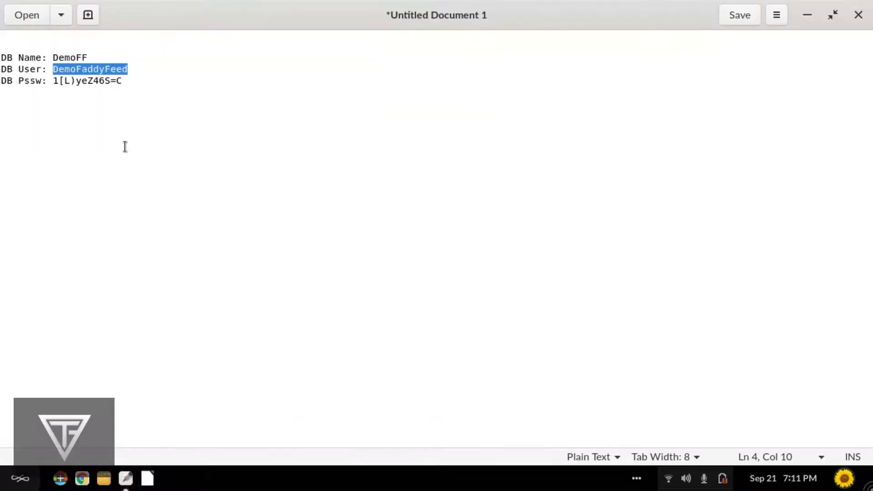
click(76, 82)
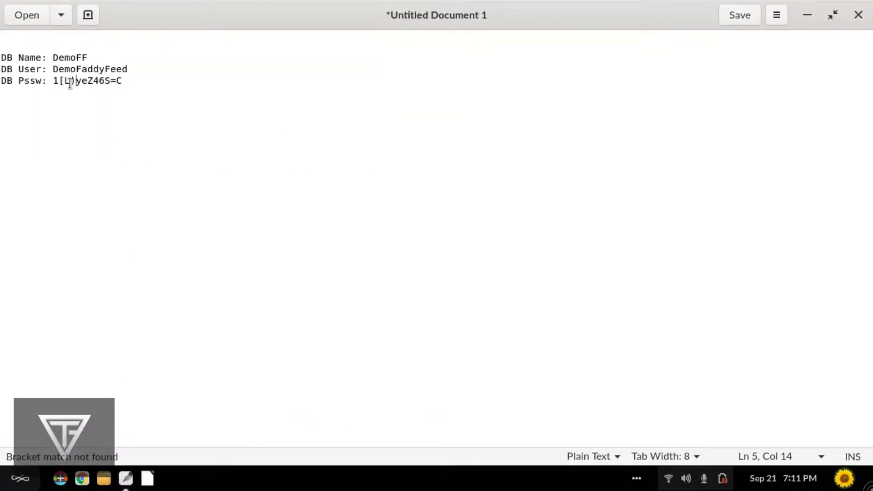
drag(59, 81, 122, 78)
key(ctrl+c)
click(93, 80)
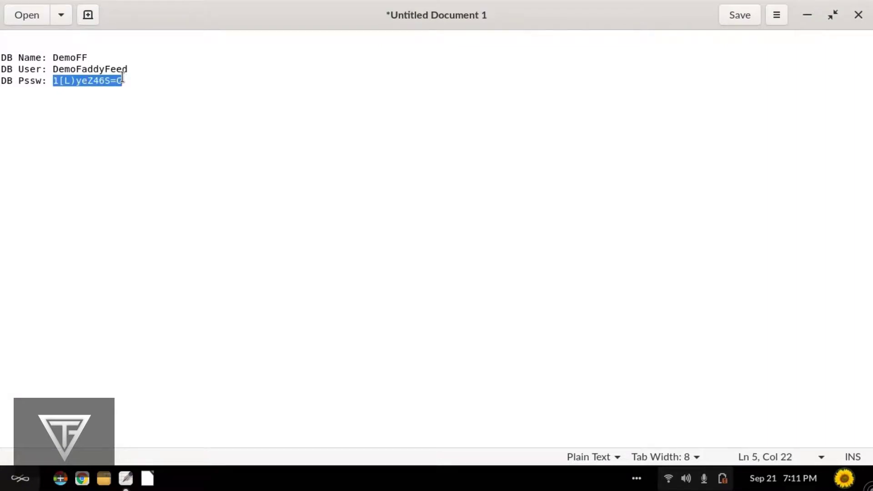
click(803, 15)
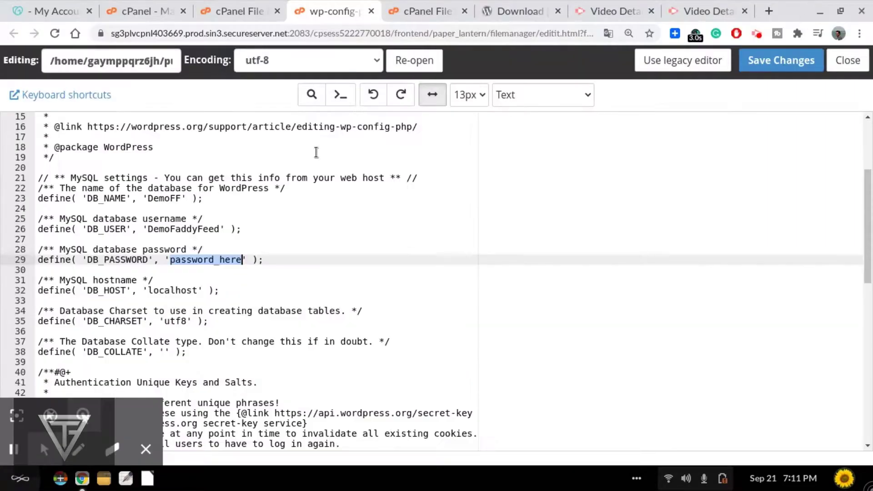
key(ctrl+v)
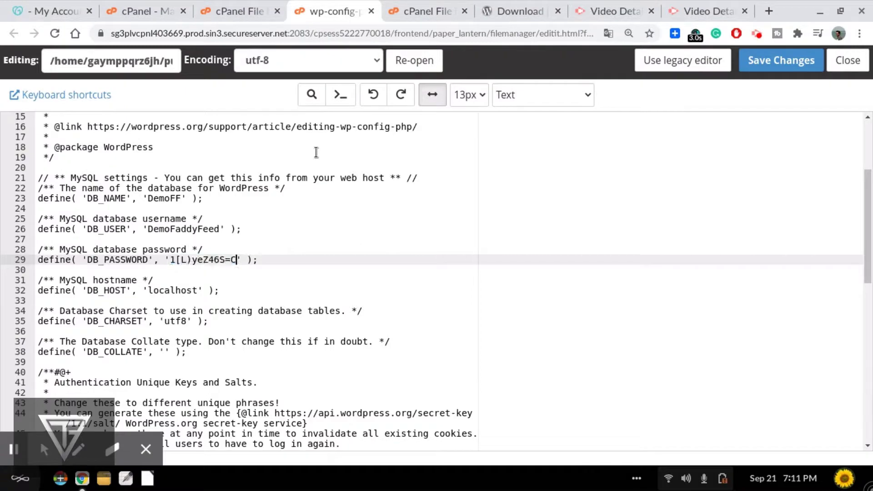
click(632, 204)
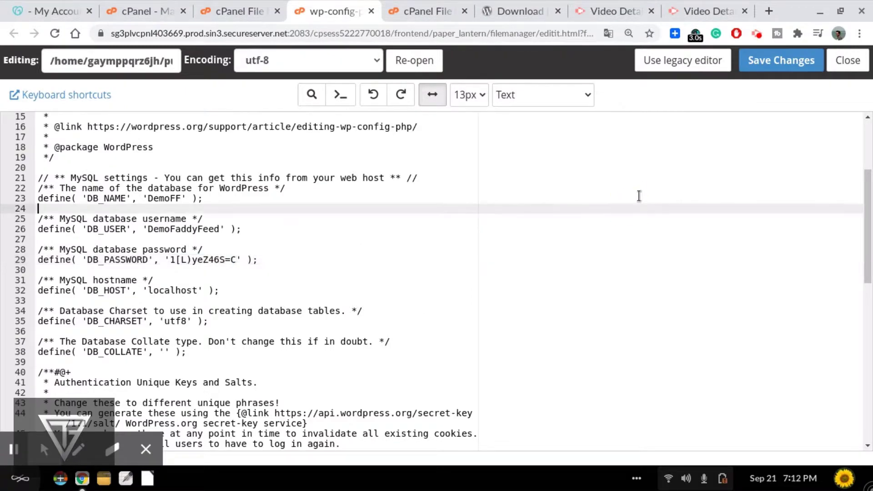
click(765, 65)
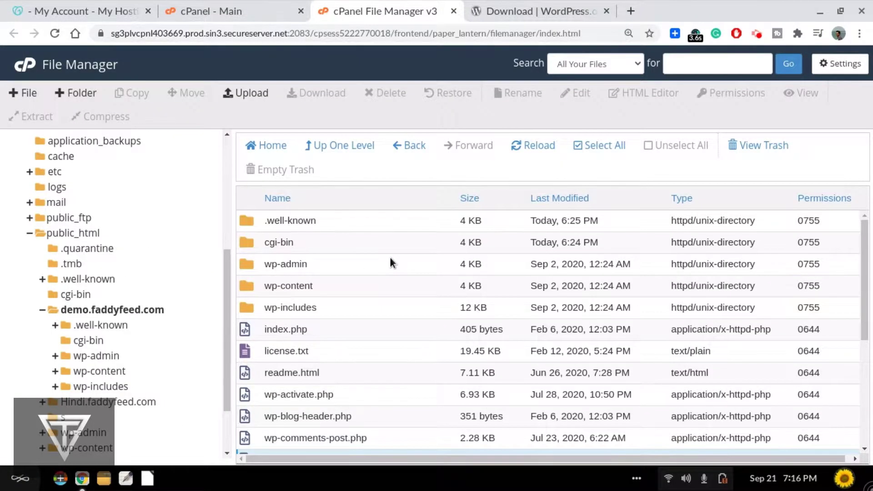
Close the File Manager and cPanel pages and go to demo.faddyfeed.com in the WordPress download page's tab.
click(454, 12)
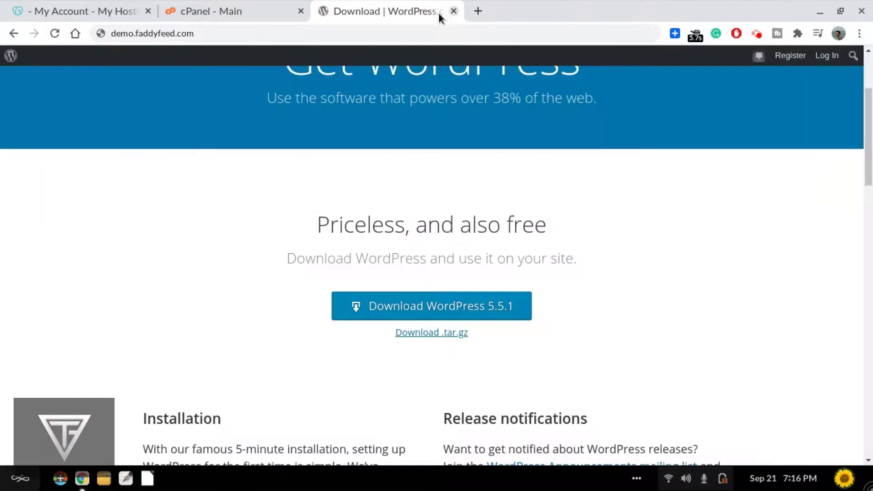
click(301, 11)
click(227, 36)
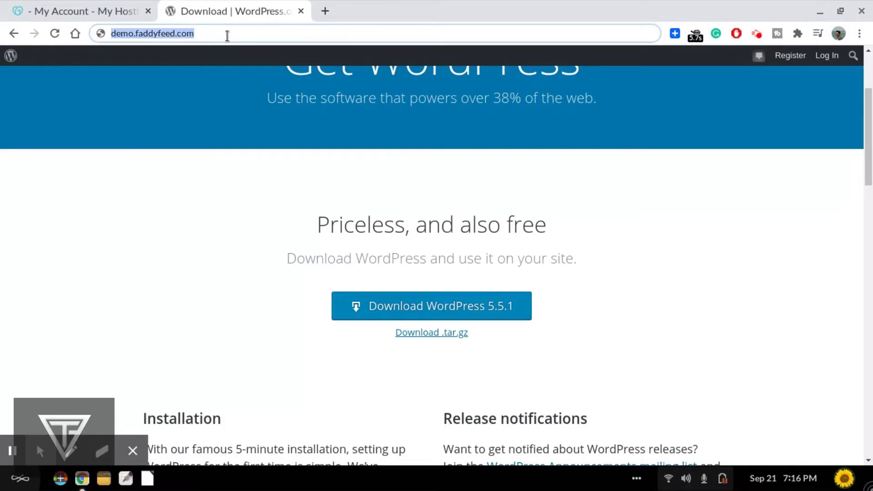
text(demo)
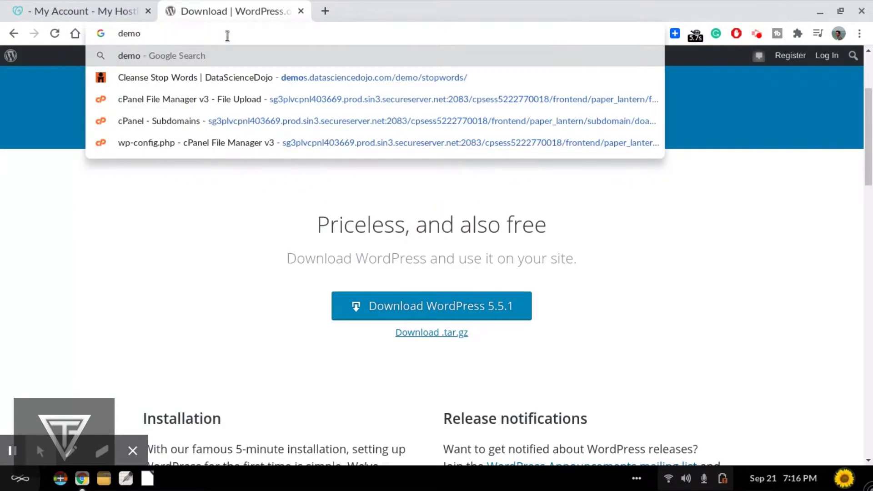
text(.faddy)
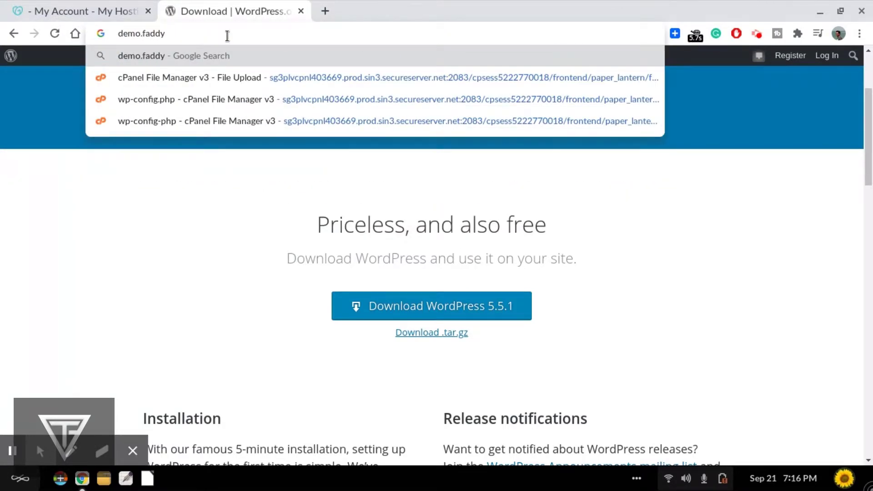
key(BackSpace)
text(fee)
key(BackSpace)
key(BackSpace)
key(BackSpace)
text(yfeed.com)
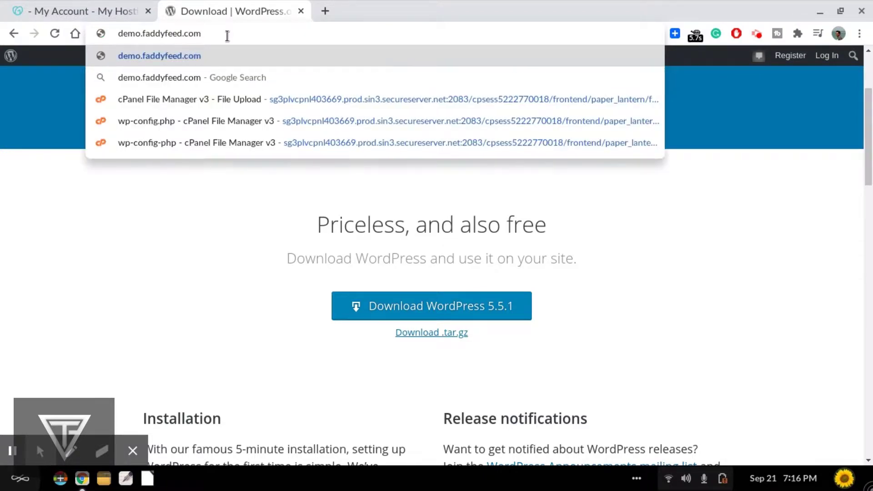
key(Return)
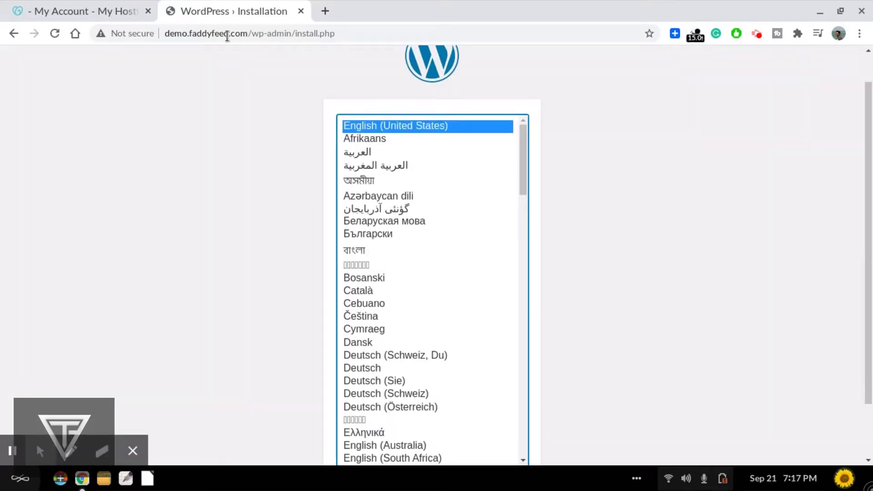
Set the page zoom to 90% and continue the WordPress installation in English (United States) to the site information form.
key(ctrl+minus)
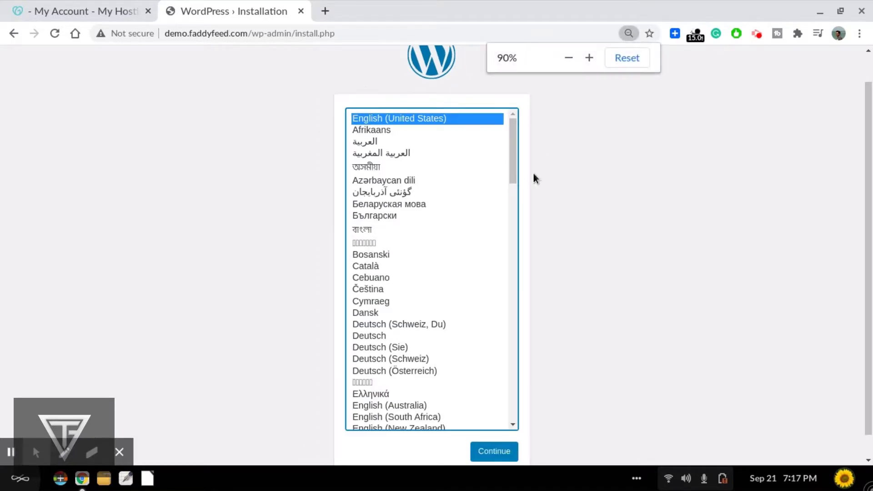
click(717, 196)
key(ctrl+minus)
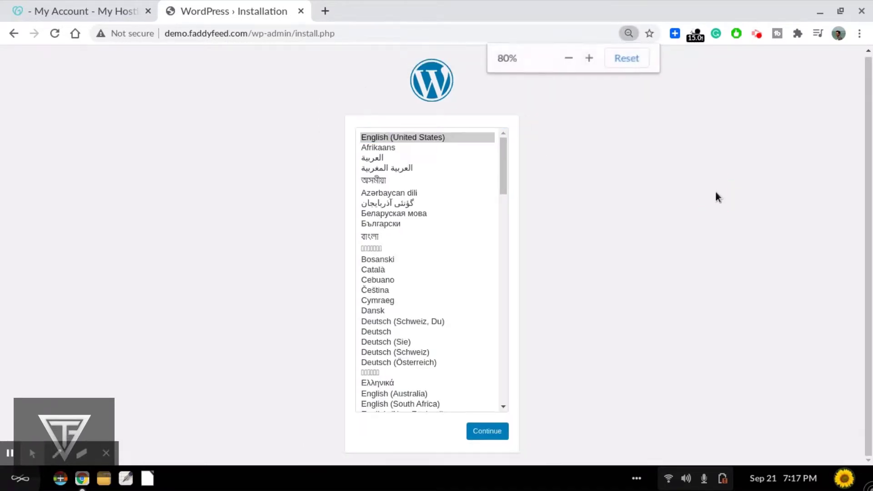
click(867, 161)
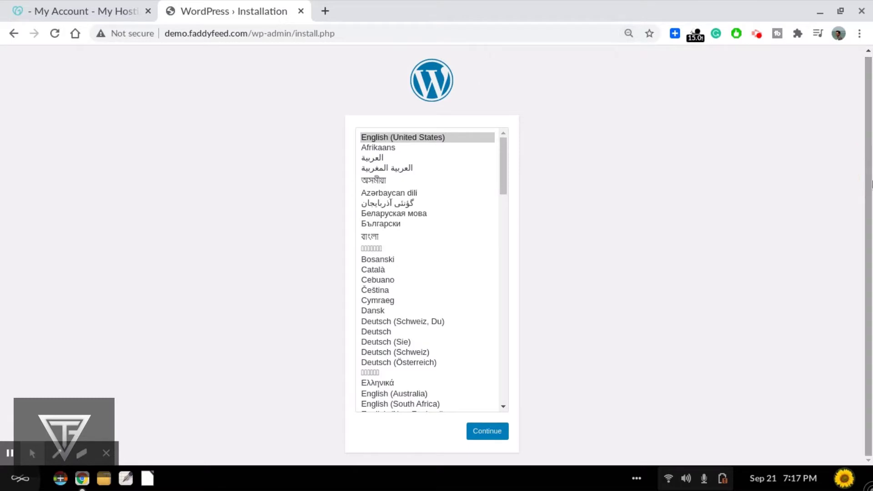
key(ctrl+plus)
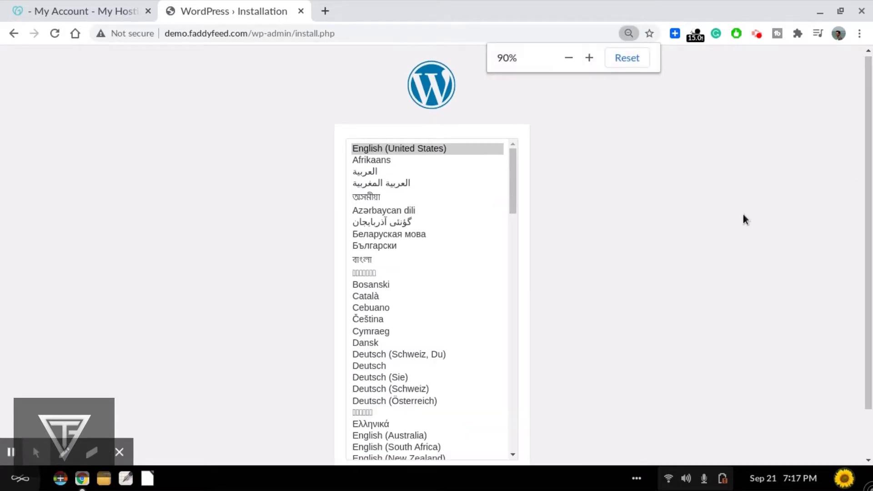
scroll(871, 328, down, 1)
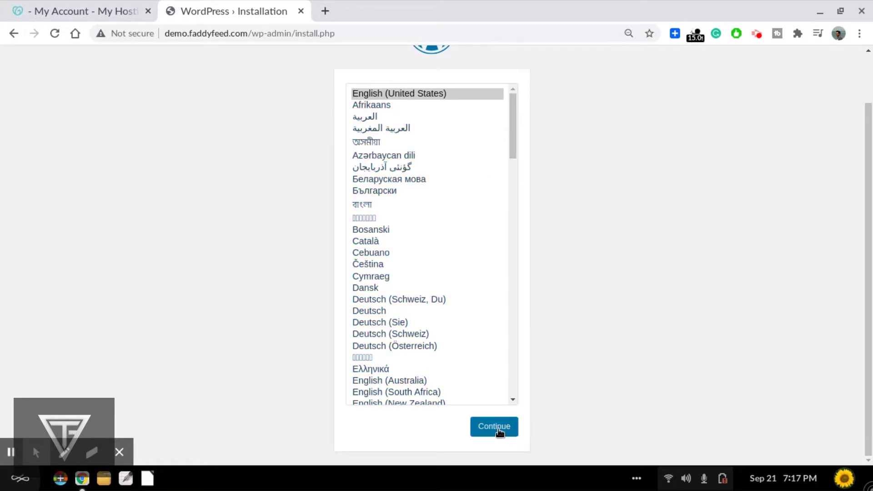
click(496, 430)
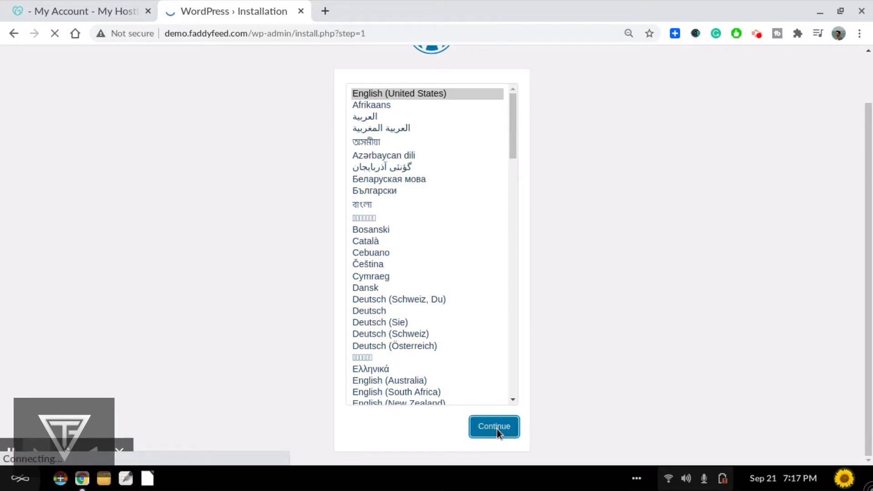
scroll(871, 172, down, 2)
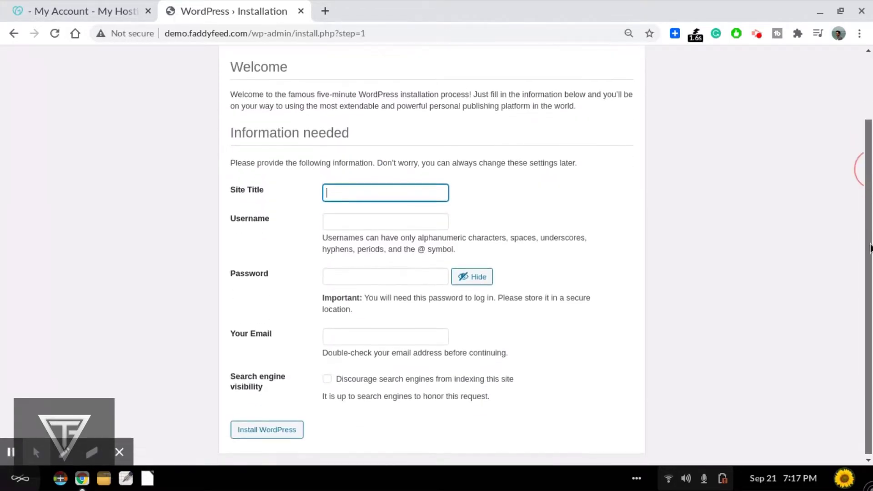